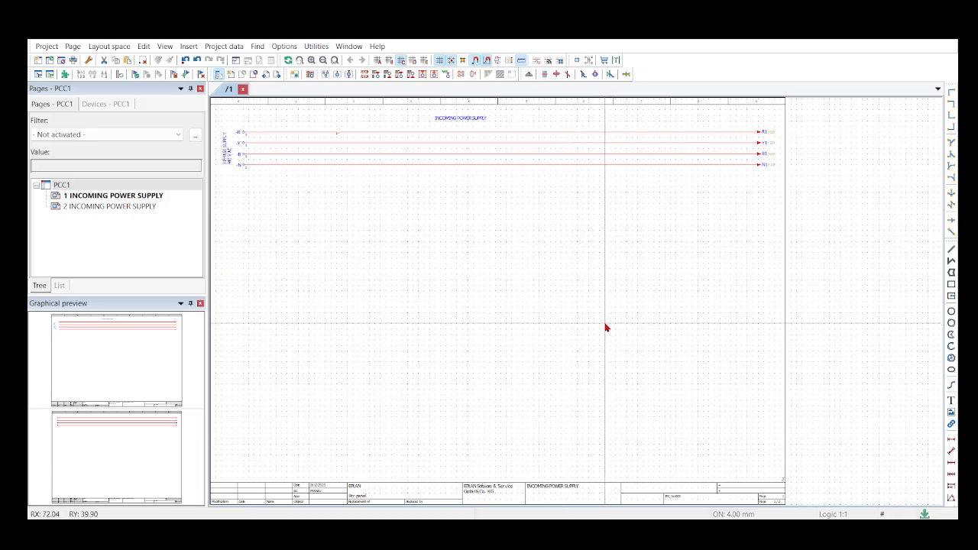
Examine the three-phase incoming power supply lines on page 1 of the PCC1 project.
{"action": "scroll", "coordinate": [611, 344], "scroll_direction": "down", "scroll_amount": 2}
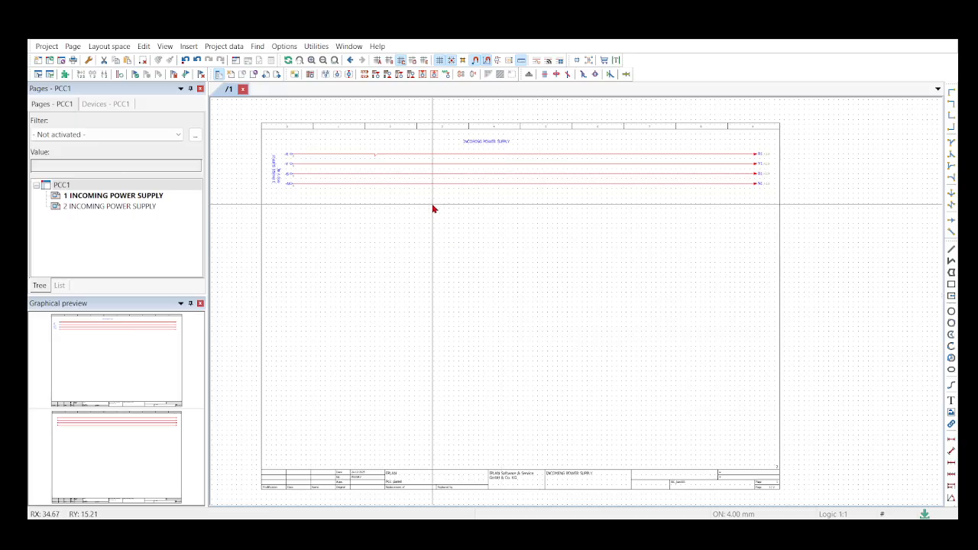
{"action": "scroll", "coordinate": [461, 157], "scroll_direction": "up", "scroll_amount": 2}
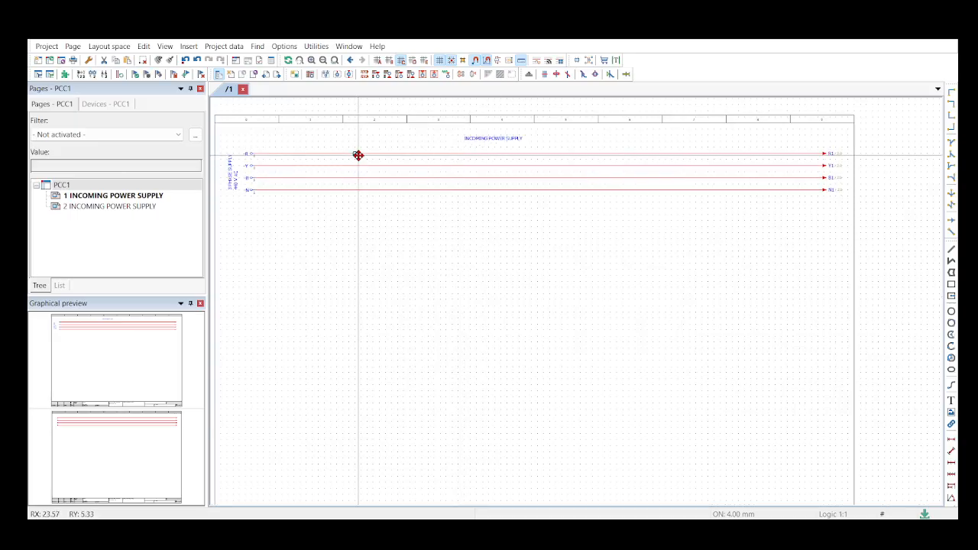
{"action": "scroll", "coordinate": [560, 258], "scroll_direction": "down", "scroll_amount": 1}
{"action": "scroll", "coordinate": [560, 257], "scroll_direction": "up", "scroll_amount": 1}
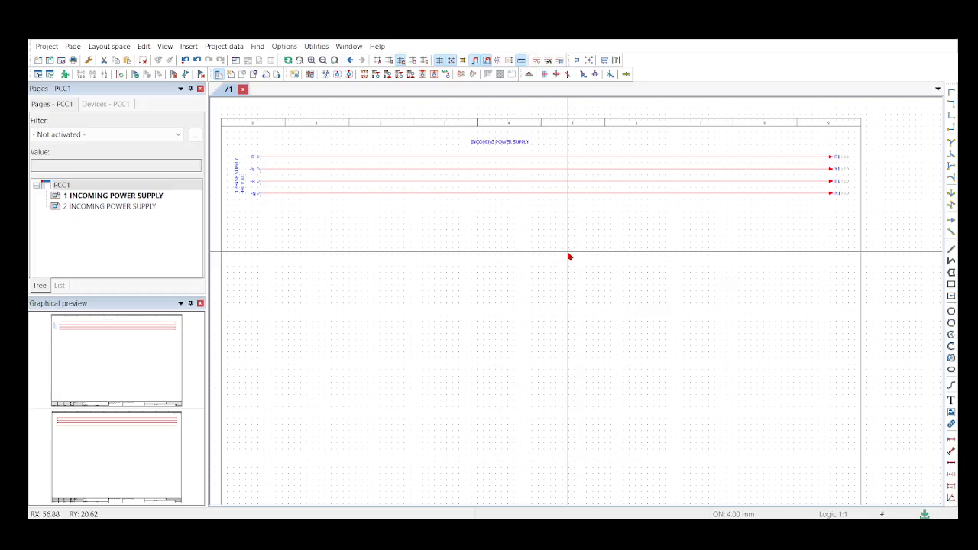
{"action": "scroll", "coordinate": [568, 179], "scroll_direction": "up", "scroll_amount": 1}
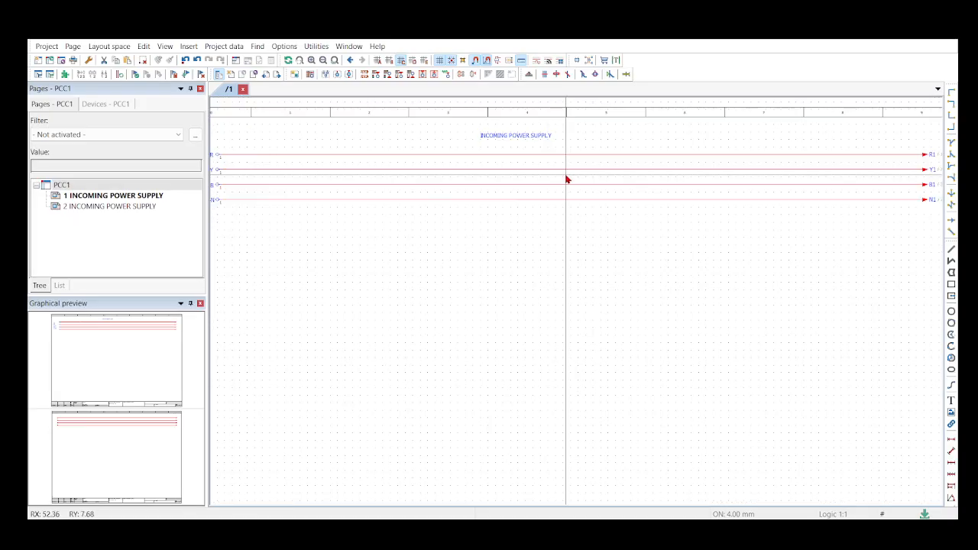
{"action": "scroll", "coordinate": [600, 124], "scroll_direction": "down", "scroll_amount": 2}
{"action": "scroll", "coordinate": [532, 132], "scroll_direction": "up", "scroll_amount": 1}
{"action": "scroll", "coordinate": [532, 131], "scroll_direction": "down", "scroll_amount": 1}
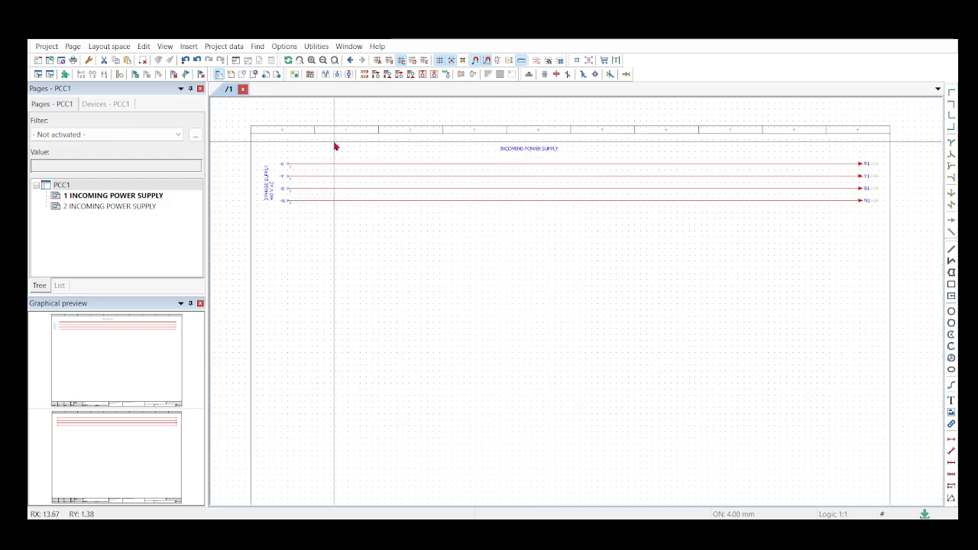
{"action": "left_click_drag", "start_coordinate": [225, 129], "coordinate": [876, 272]}
{"action": "left_click", "coordinate": [624, 252]}
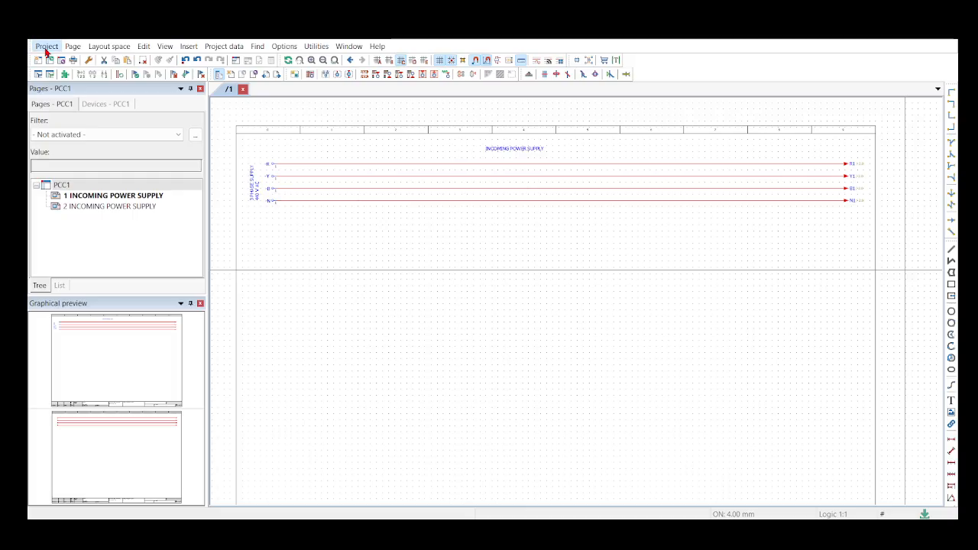
Open the MCC-2 project and display its page 15 wiring diagram with the ABB residual current protection relay.
{"action": "left_click", "coordinate": [84, 352]}
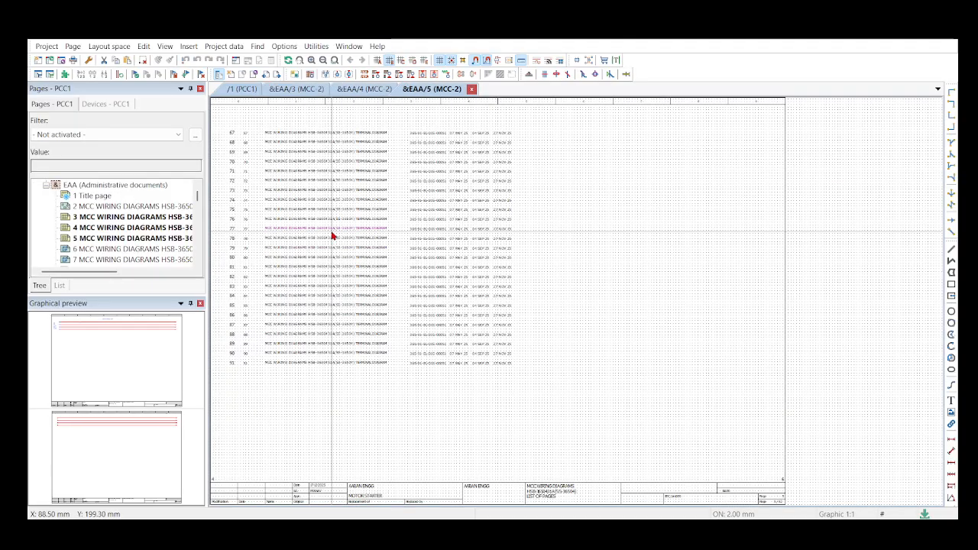
{"action": "left_click", "coordinate": [137, 238]}
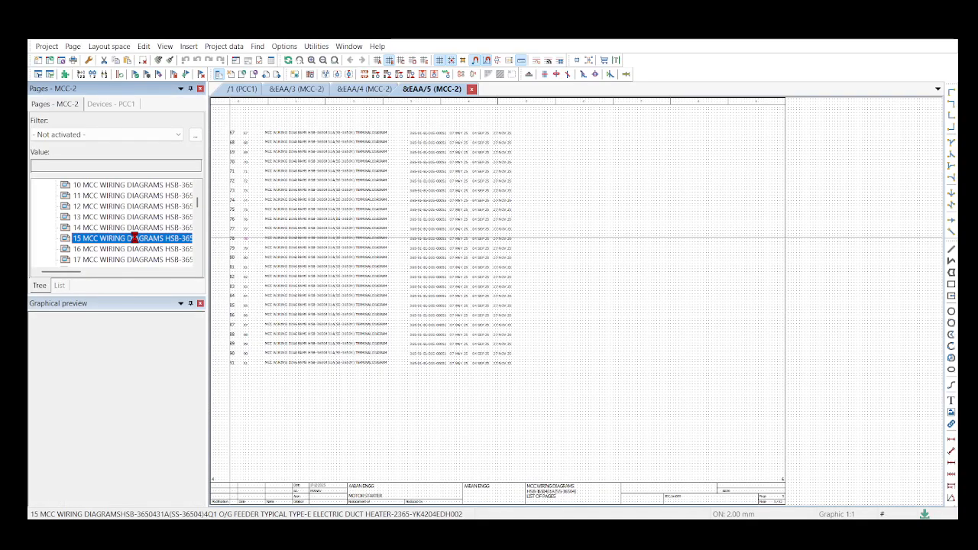
{"action": "scroll", "coordinate": [484, 250], "scroll_direction": "down", "scroll_amount": 4}
{"action": "scroll", "coordinate": [135, 249], "scroll_direction": "up", "scroll_amount": 5}
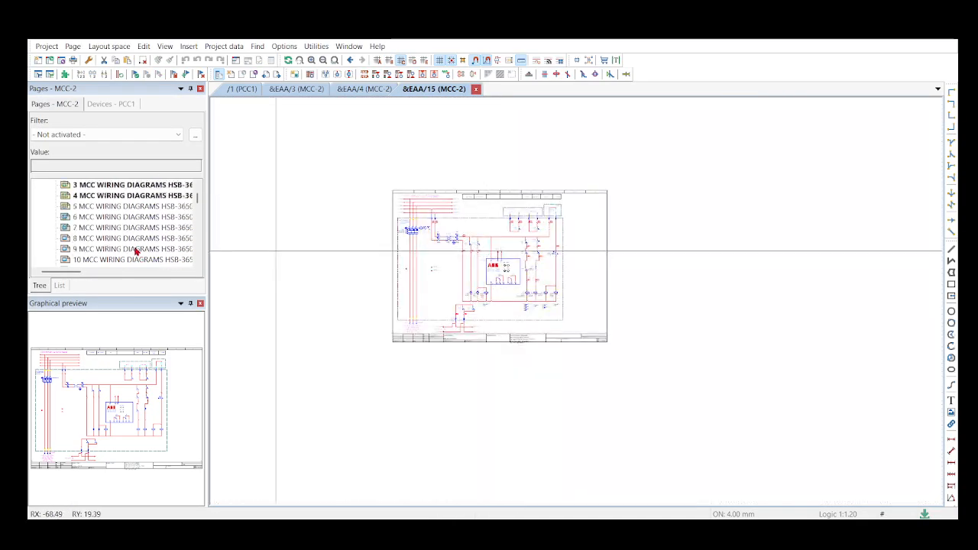
{"action": "scroll", "coordinate": [581, 239], "scroll_direction": "up", "scroll_amount": 5}
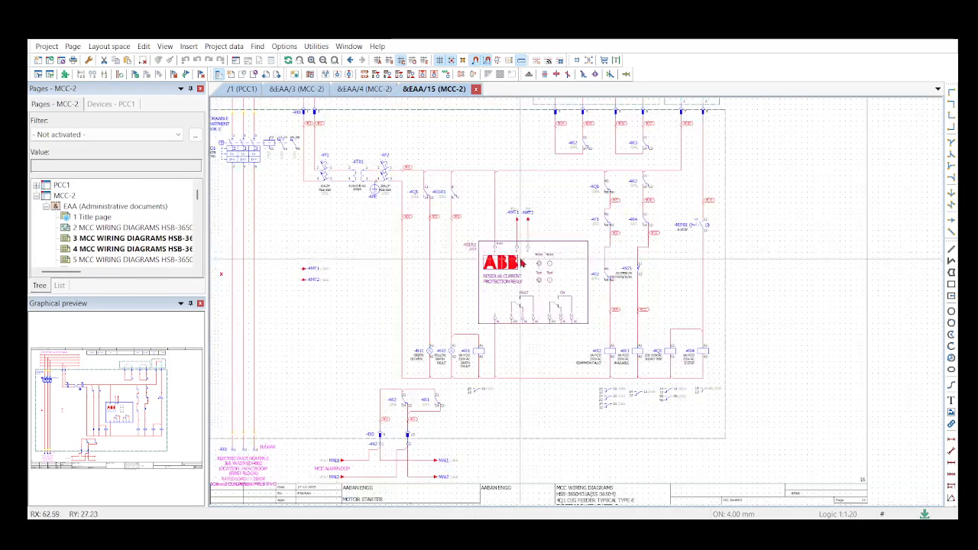
{"action": "scroll", "coordinate": [580, 239], "scroll_direction": "up", "scroll_amount": 2}
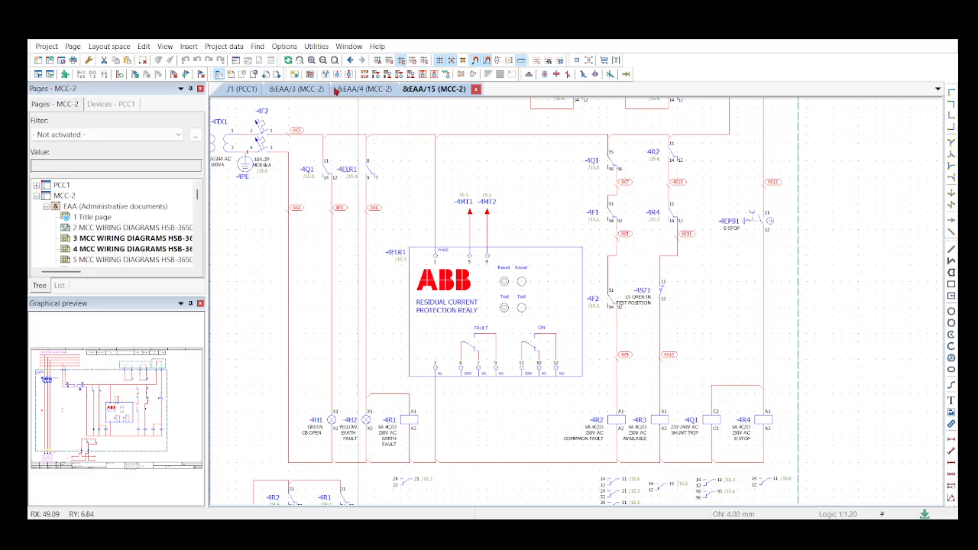
Close pages 3 and 4 of MCC-2 and return to the page 15 wiring diagram.
{"action": "left_click", "coordinate": [360, 90]}
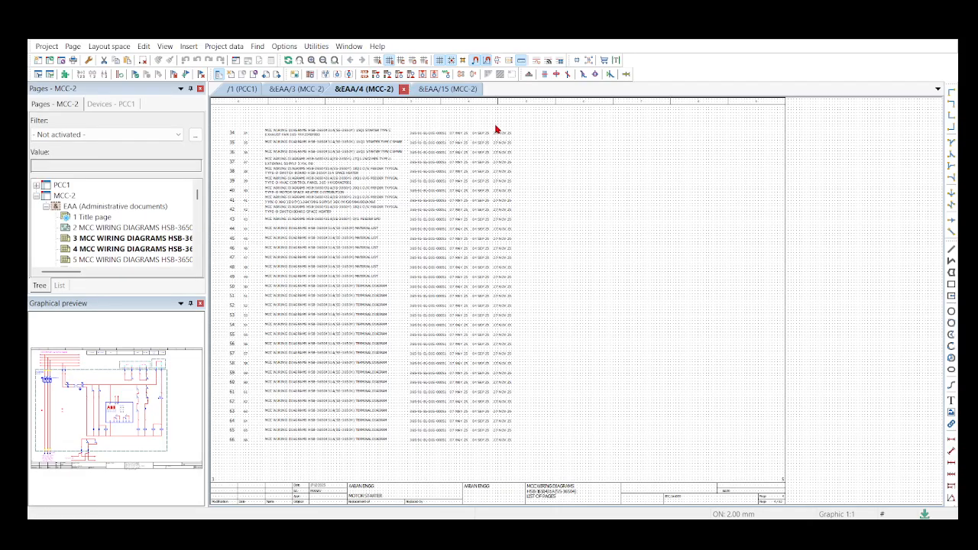
{"action": "left_click", "coordinate": [403, 90]}
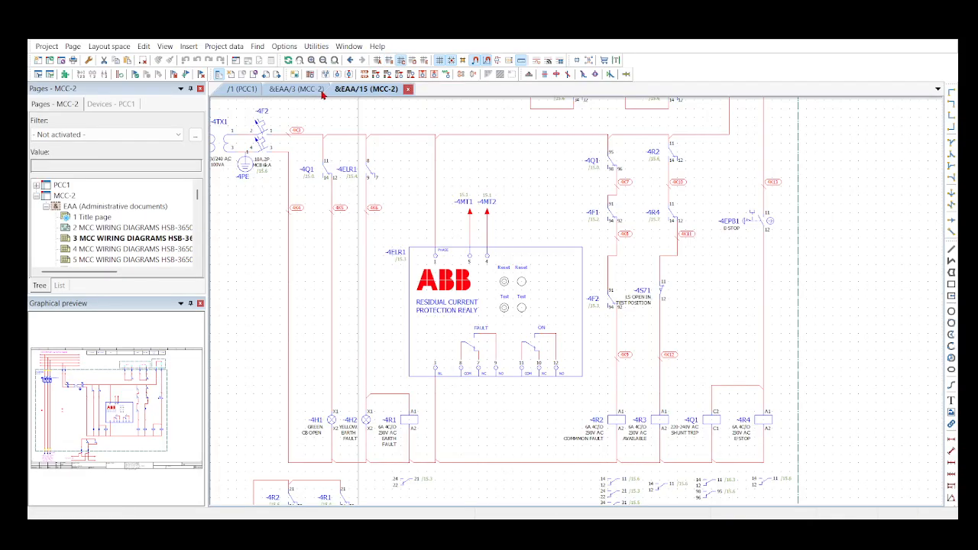
{"action": "left_click", "coordinate": [317, 91]}
{"action": "left_click", "coordinate": [335, 90]}
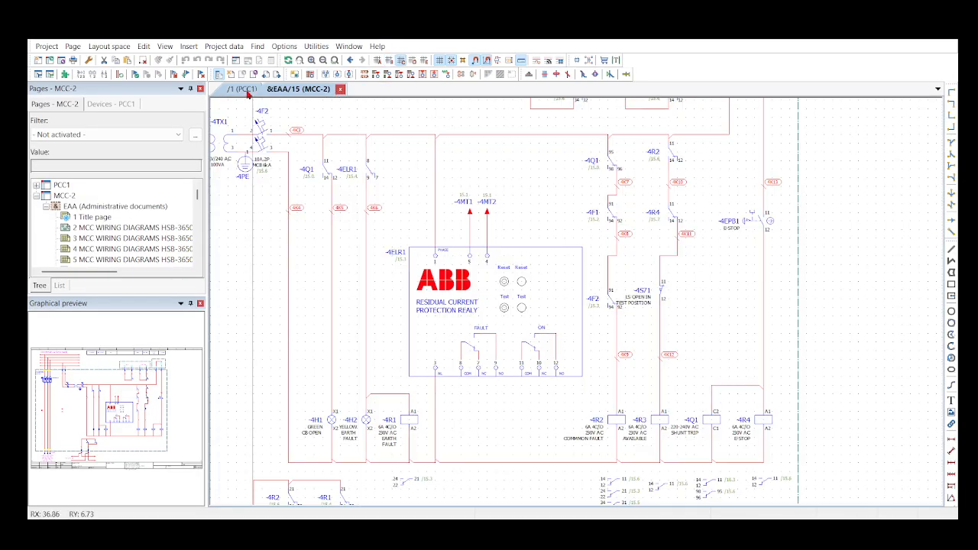
{"action": "left_click", "coordinate": [241, 90]}
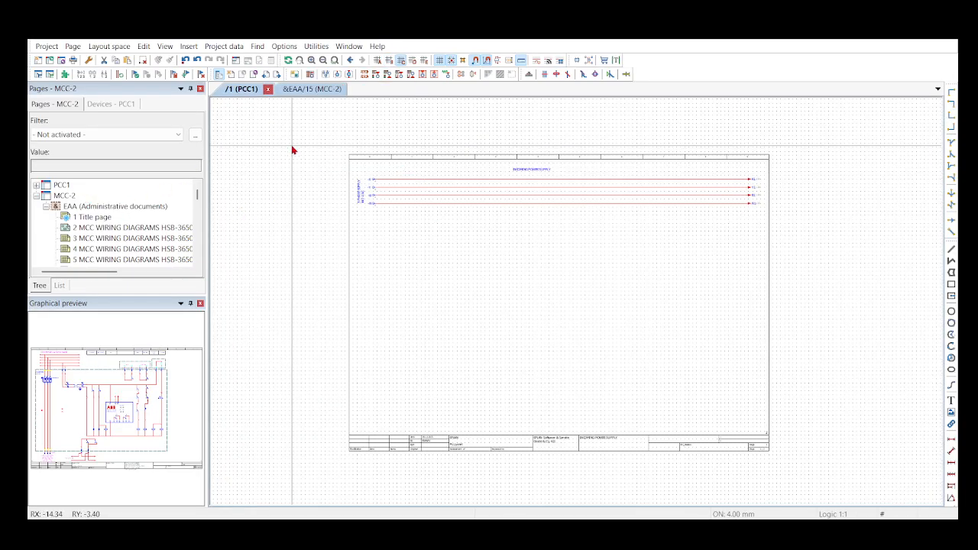
{"action": "left_click", "coordinate": [310, 90]}
Examine the ABB residual current protection relay 4ELR1, its terminals and contacts, and the surrounding control circuit on page 15.
{"action": "scroll", "coordinate": [533, 284], "scroll_direction": "down", "scroll_amount": 3}
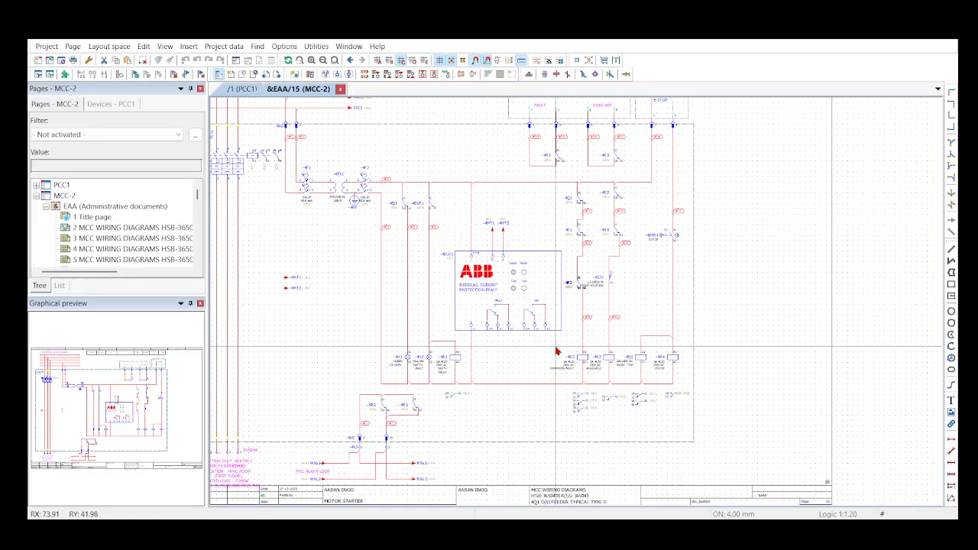
{"action": "scroll", "coordinate": [557, 349], "scroll_direction": "up", "scroll_amount": 2}
{"action": "scroll", "coordinate": [563, 229], "scroll_direction": "up", "scroll_amount": 1}
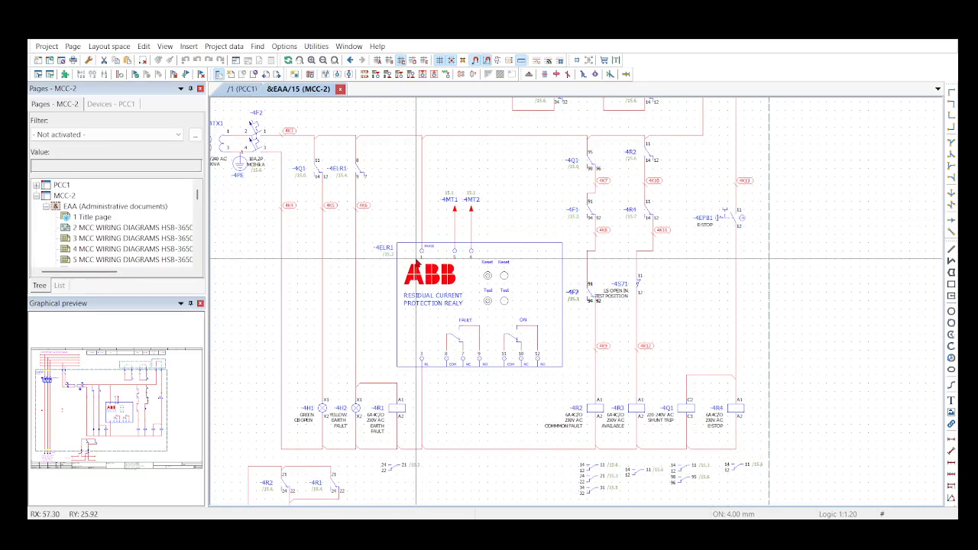
{"action": "scroll", "coordinate": [418, 271], "scroll_direction": "down", "scroll_amount": 2}
{"action": "scroll", "coordinate": [603, 206], "scroll_direction": "up", "scroll_amount": 2}
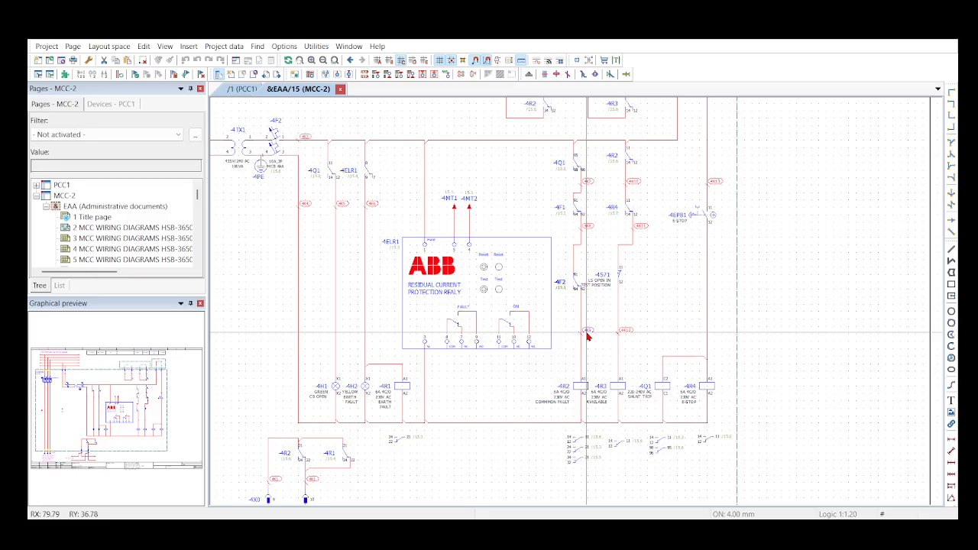
{"action": "scroll", "coordinate": [501, 367], "scroll_direction": "down", "scroll_amount": 2}
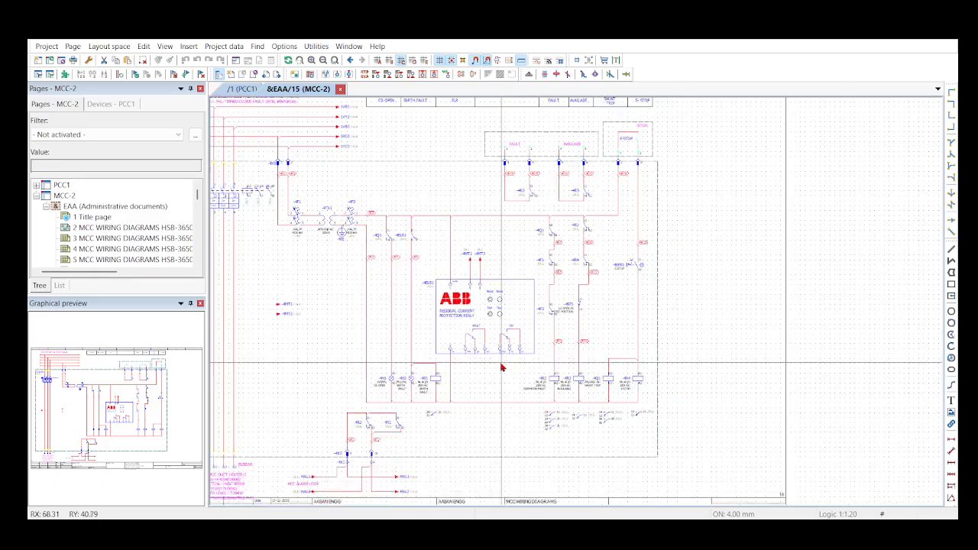
{"action": "scroll", "coordinate": [493, 387], "scroll_direction": "up", "scroll_amount": 4}
{"action": "scroll", "coordinate": [493, 387], "scroll_direction": "down", "scroll_amount": 4}
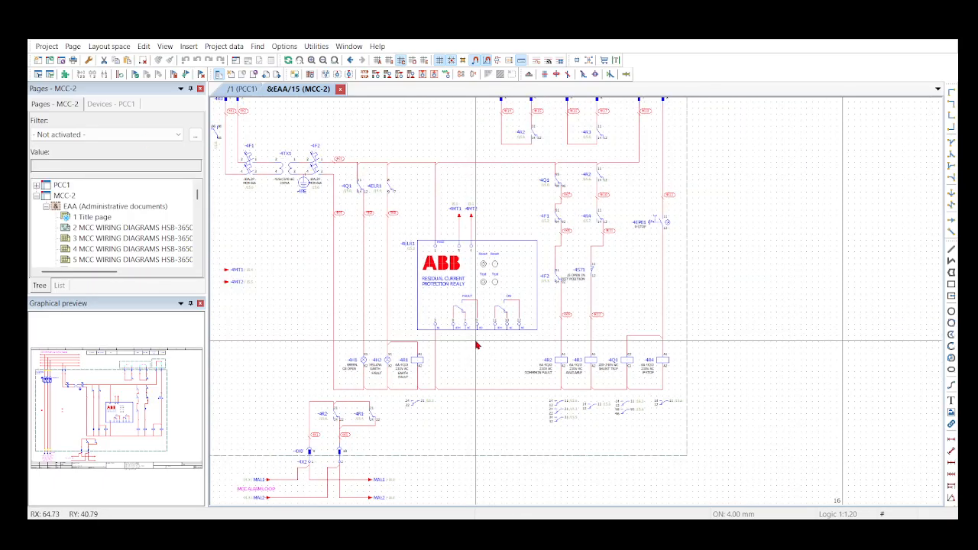
{"action": "scroll", "coordinate": [487, 352], "scroll_direction": "up", "scroll_amount": 2}
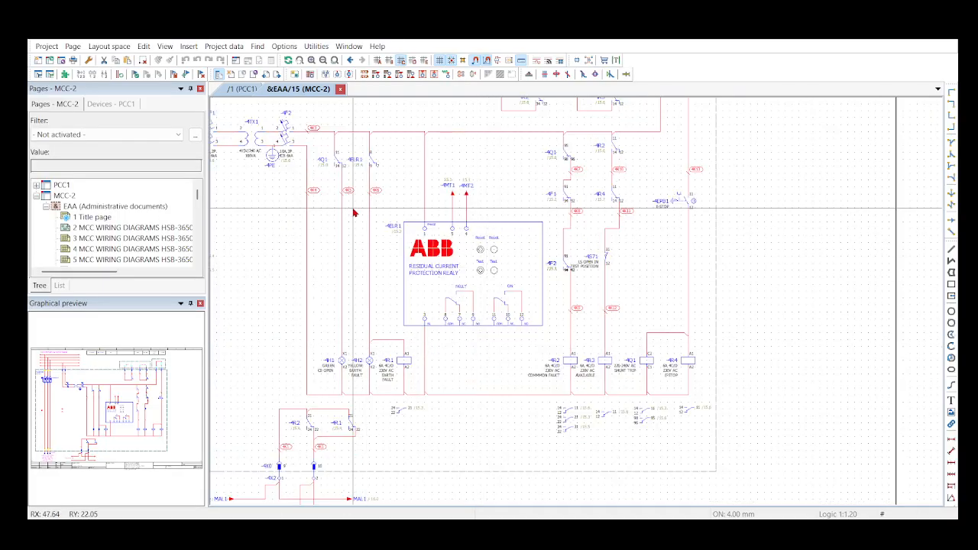
{"action": "scroll", "coordinate": [425, 237], "scroll_direction": "up", "scroll_amount": 1}
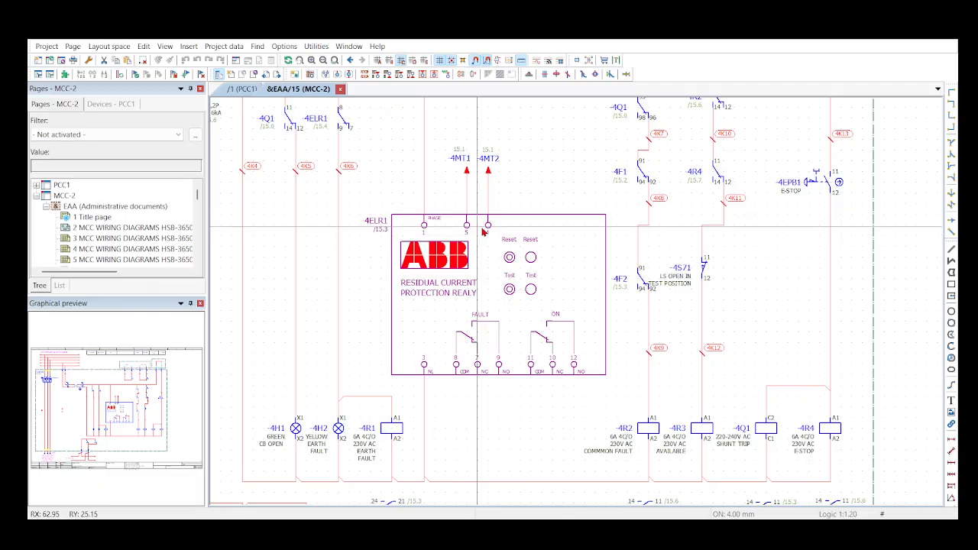
{"action": "scroll", "coordinate": [464, 281], "scroll_direction": "down", "scroll_amount": 2}
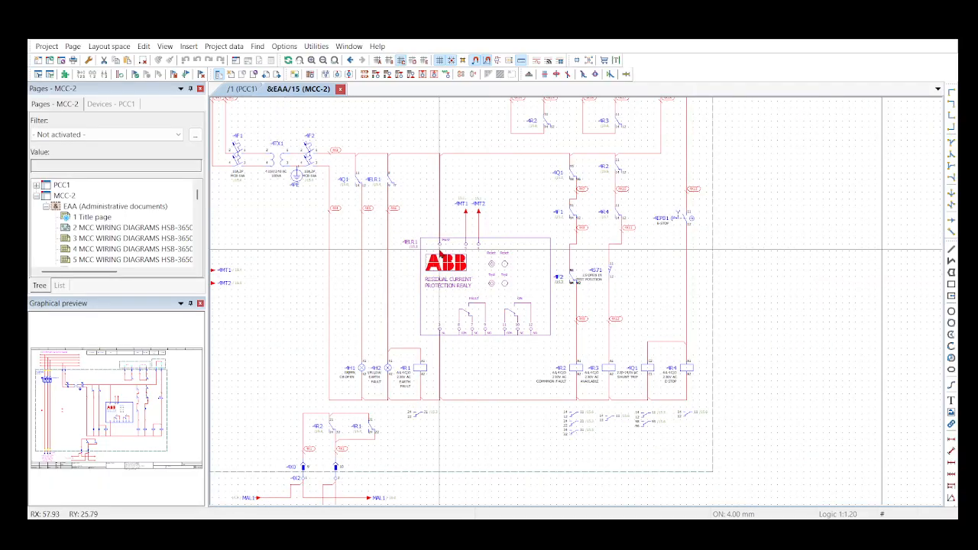
{"action": "mouse_move", "coordinate": [404, 229]}
{"action": "left_mouse_down"}
{"action": "mouse_move", "coordinate": [557, 349]}
{"action": "mouse_move", "coordinate": [398, 258]}
{"action": "mouse_move", "coordinate": [401, 234]}
{"action": "left_mouse_up"}
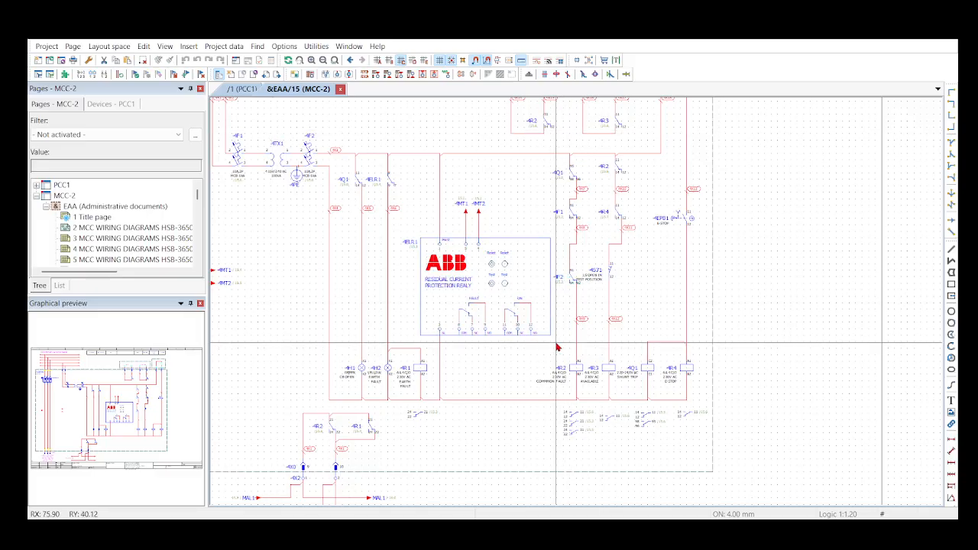
{"action": "mouse_move", "coordinate": [559, 343]}
{"action": "left_mouse_down"}
{"action": "mouse_move", "coordinate": [408, 233]}
{"action": "mouse_move", "coordinate": [555, 349]}
{"action": "left_mouse_up"}
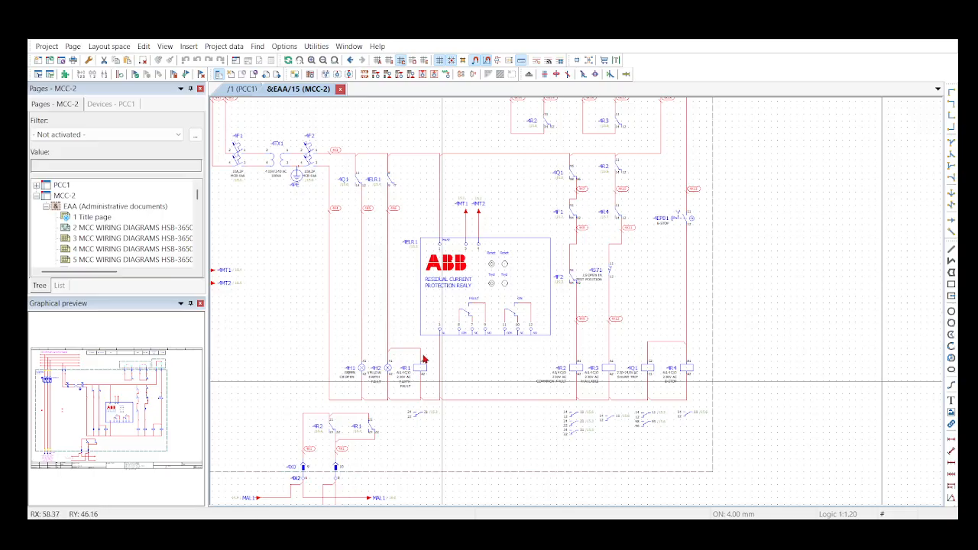
{"action": "scroll", "coordinate": [460, 290], "scroll_direction": "up", "scroll_amount": 3}
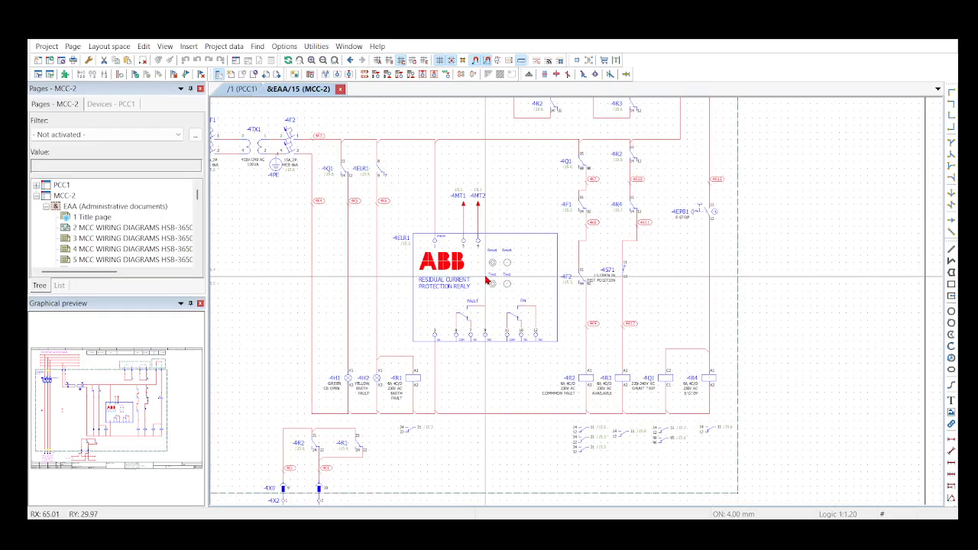
{"action": "scroll", "coordinate": [457, 294], "scroll_direction": "up", "scroll_amount": 2}
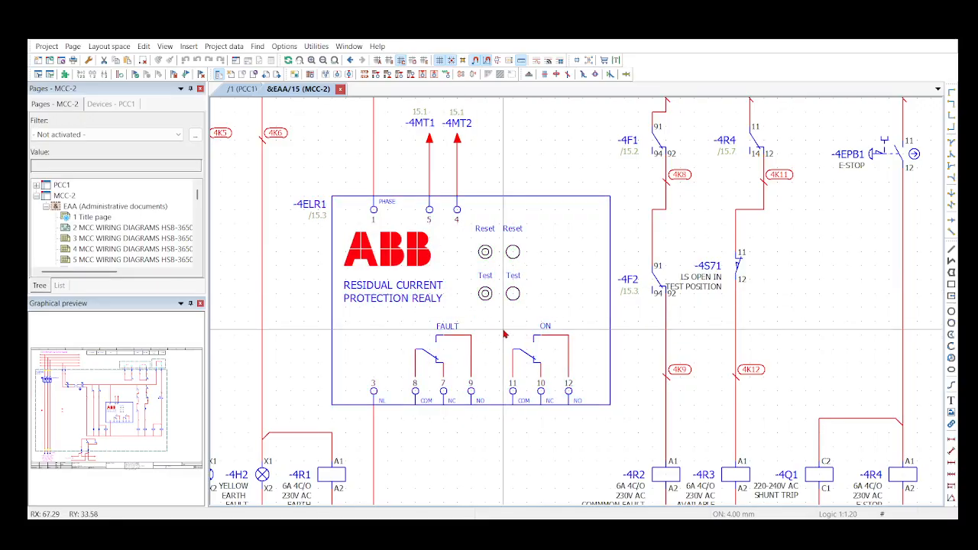
{"action": "scroll", "coordinate": [505, 333], "scroll_direction": "down", "scroll_amount": 4}
{"action": "scroll", "coordinate": [504, 333], "scroll_direction": "up", "scroll_amount": 3}
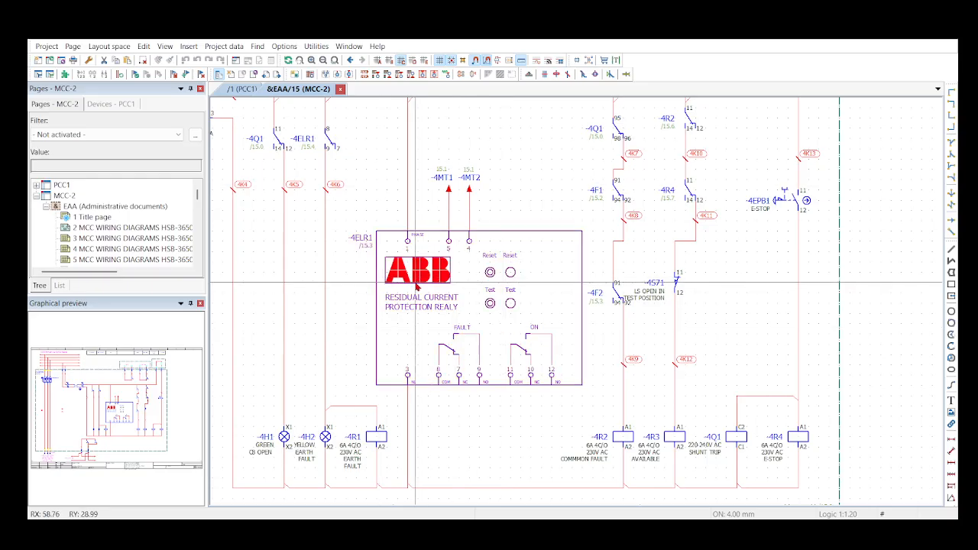
{"action": "scroll", "coordinate": [497, 263], "scroll_direction": "down", "scroll_amount": 3}
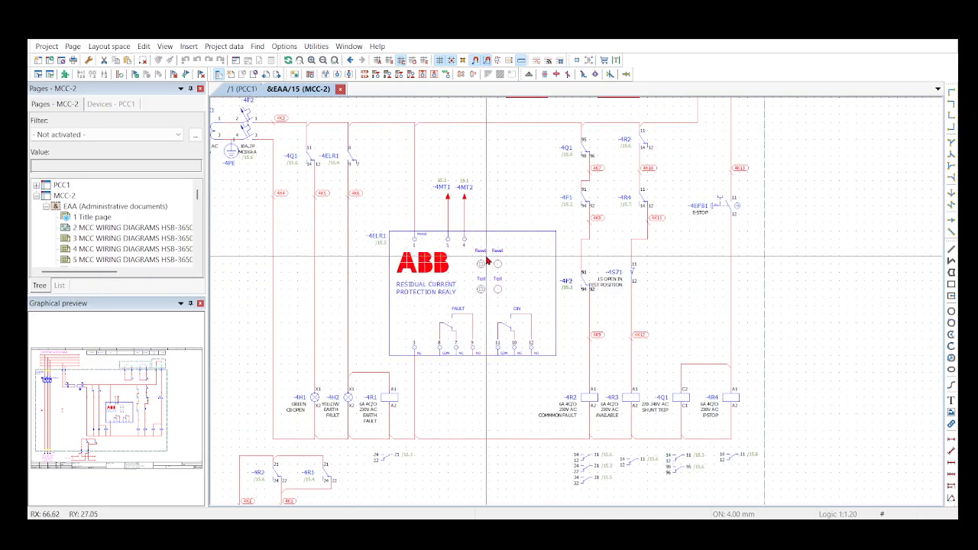
{"action": "scroll", "coordinate": [535, 275], "scroll_direction": "up", "scroll_amount": 3}
{"action": "scroll", "coordinate": [497, 245], "scroll_direction": "down", "scroll_amount": 1}
{"action": "scroll", "coordinate": [497, 245], "scroll_direction": "up", "scroll_amount": 2}
{"action": "scroll", "coordinate": [497, 246], "scroll_direction": "down", "scroll_amount": 2}
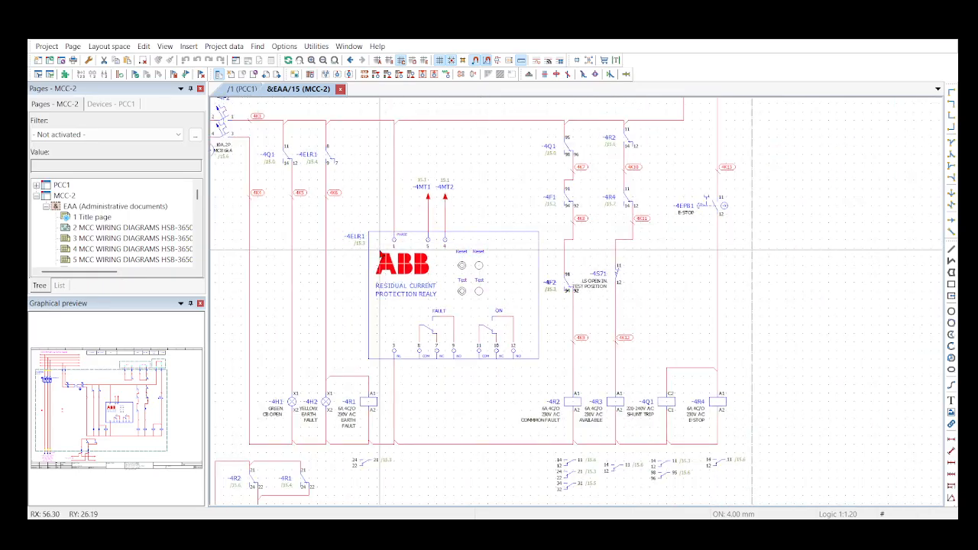
{"action": "scroll", "coordinate": [497, 245], "scroll_direction": "up", "scroll_amount": 2}
{"action": "scroll", "coordinate": [333, 216], "scroll_direction": "down", "scroll_amount": 1}
{"action": "scroll", "coordinate": [333, 217], "scroll_direction": "down", "scroll_amount": 1}
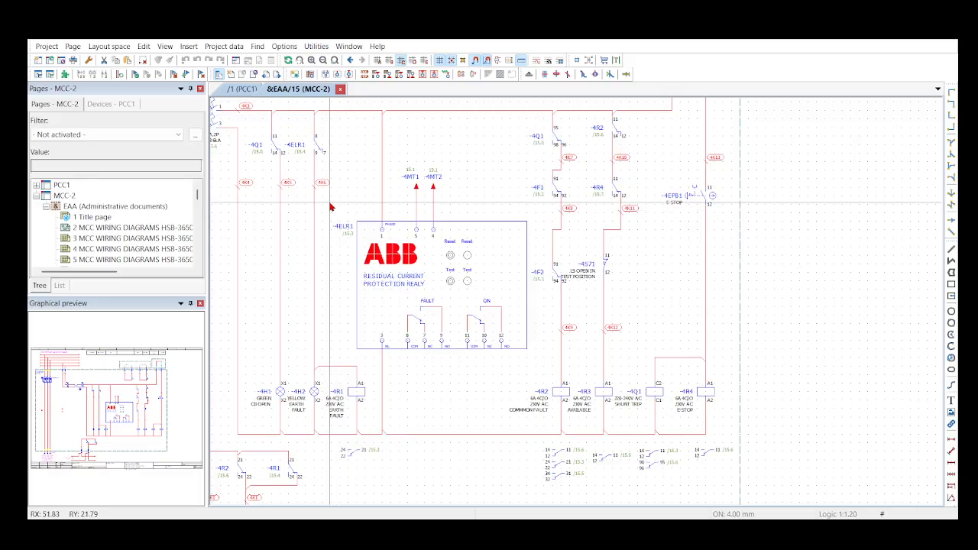
Select the complete ABB residual current protection relay 4ELR1 on page 15 with a selection window enclosing its frame, terminals and label.
{"action": "left_click_drag", "start_coordinate": [329, 203], "coordinate": [534, 361]}
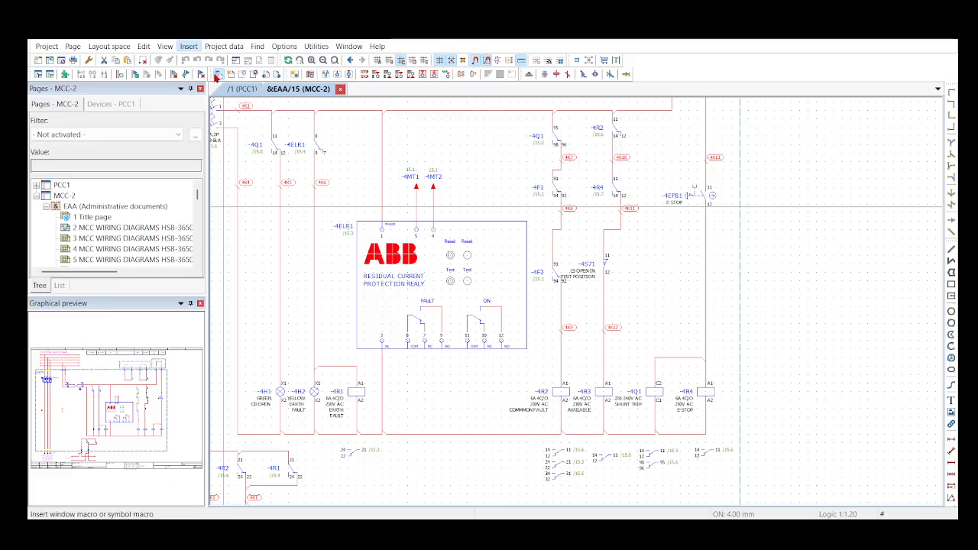
{"action": "left_click", "coordinate": [217, 75]}
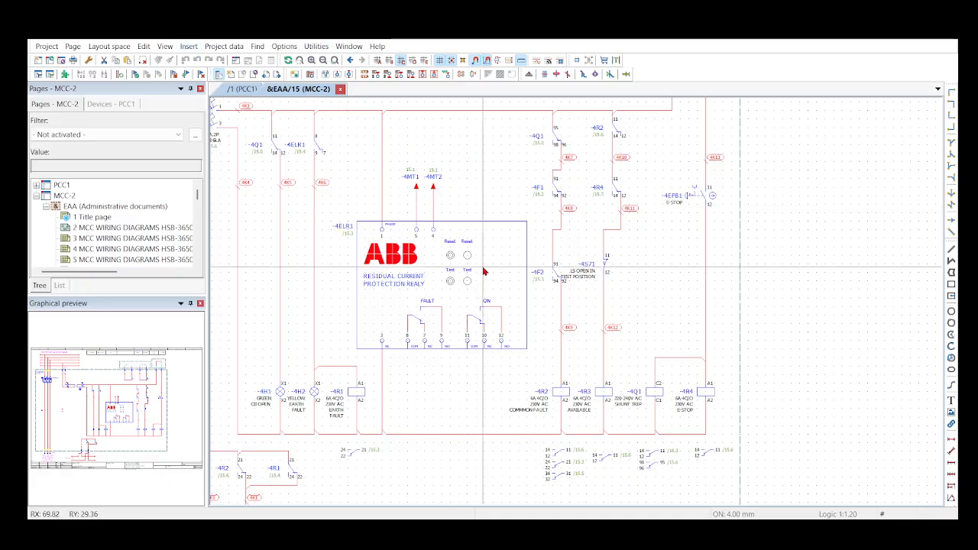
{"action": "left_click", "coordinate": [331, 209]}
{"action": "left_click", "coordinate": [544, 353]}
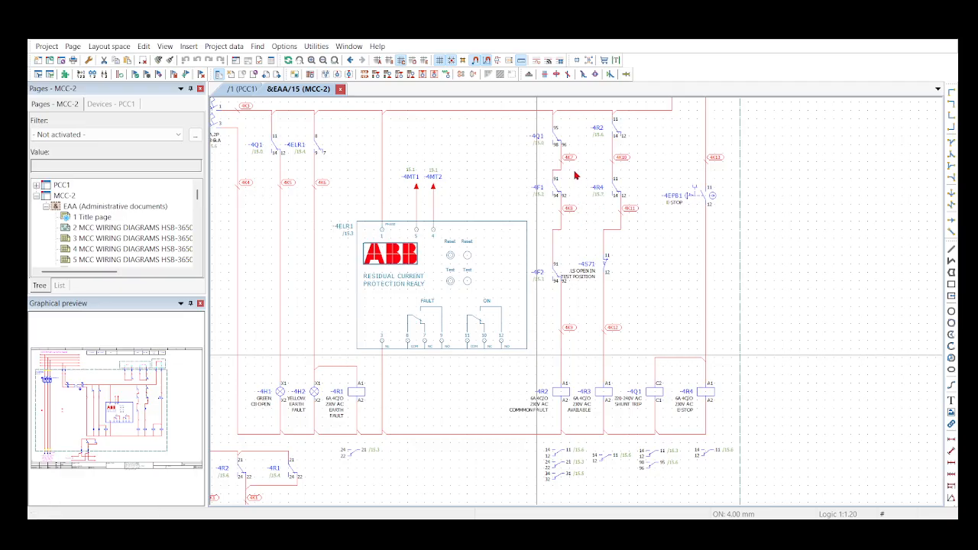
{"action": "left_click", "coordinate": [332, 212]}
{"action": "left_click", "coordinate": [540, 357]}
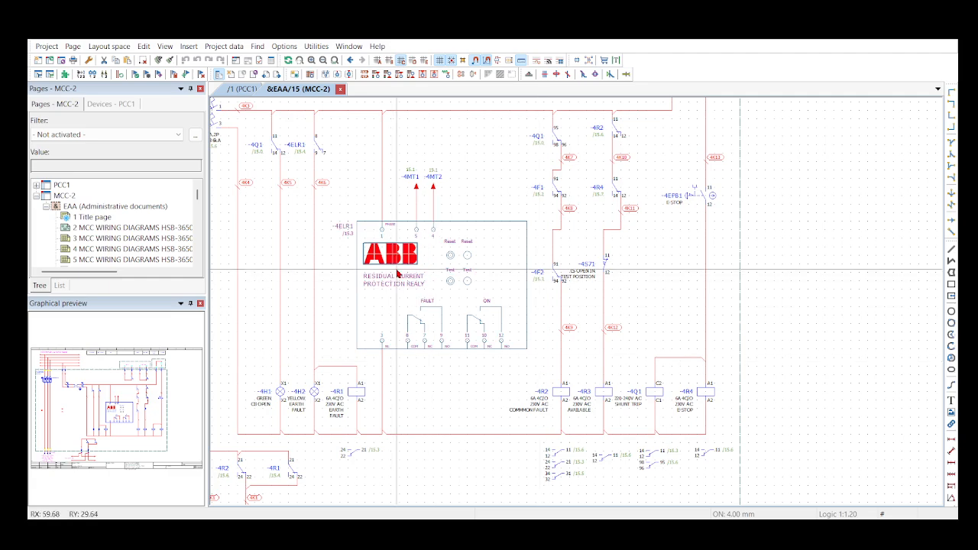
{"action": "left_click", "coordinate": [336, 220]}
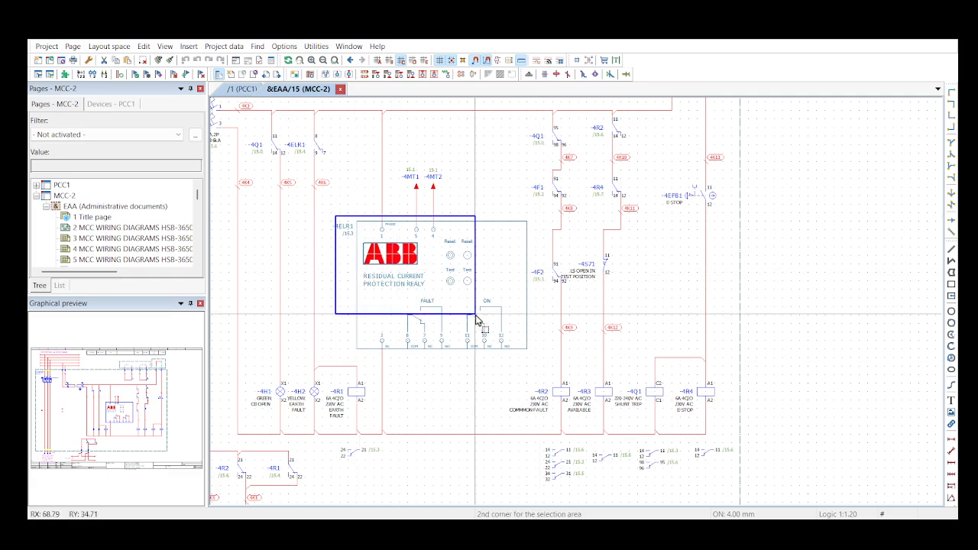
{"action": "left_click", "coordinate": [533, 361]}
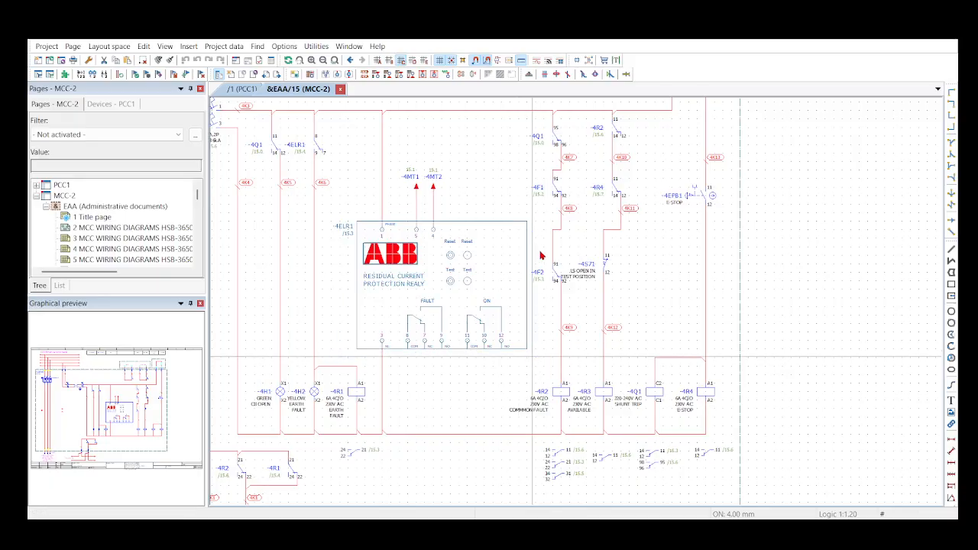
Create a window macro named RESIDUAL CURRENT PROTECTION RELAY from the selected relay, with its handle at the frame's upper-left corner.
{"action": "left_click", "coordinate": [566, 215]}
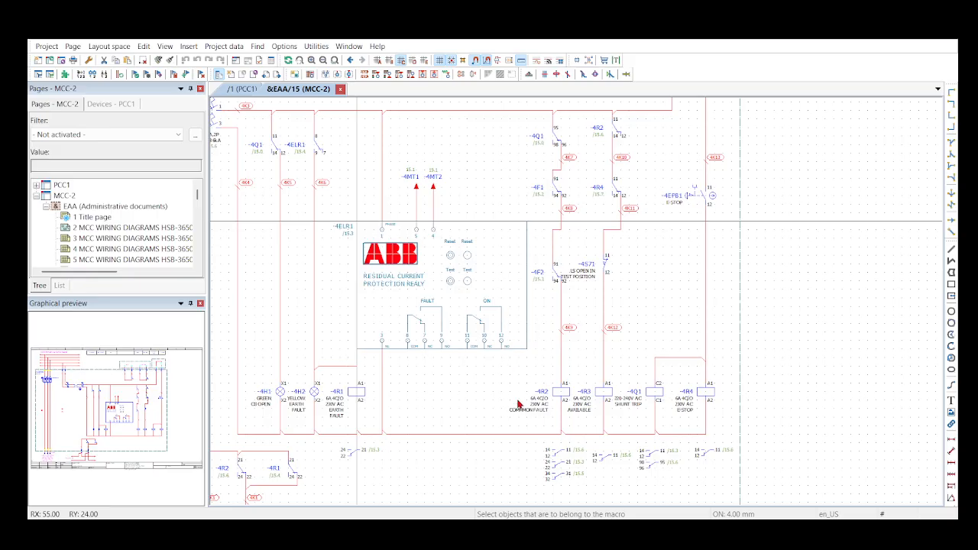
{"action": "left_click", "coordinate": [537, 418]}
{"action": "scroll", "coordinate": [357, 225], "scroll_direction": "up", "scroll_amount": 5}
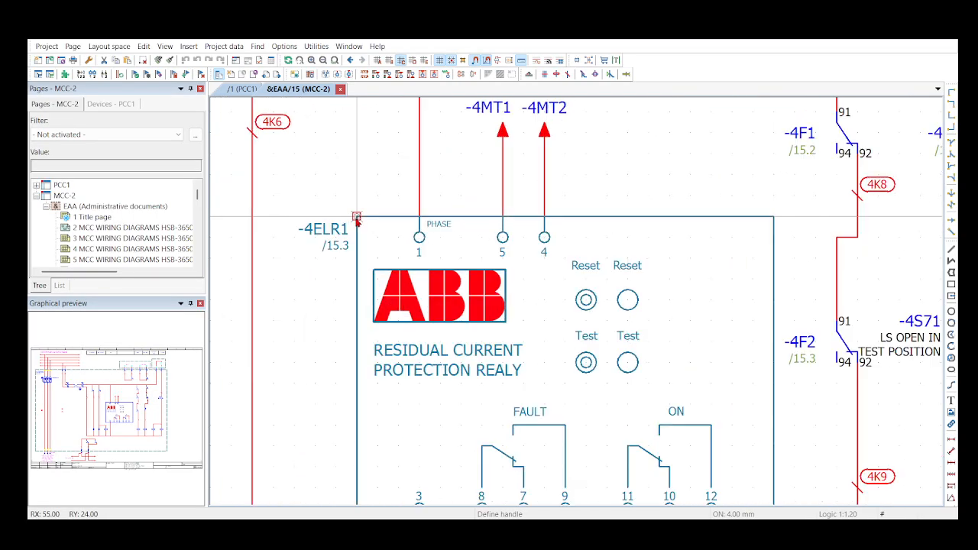
{"action": "scroll", "coordinate": [382, 218], "scroll_direction": "down", "scroll_amount": 3}
{"action": "scroll", "coordinate": [368, 220], "scroll_direction": "up", "scroll_amount": 2}
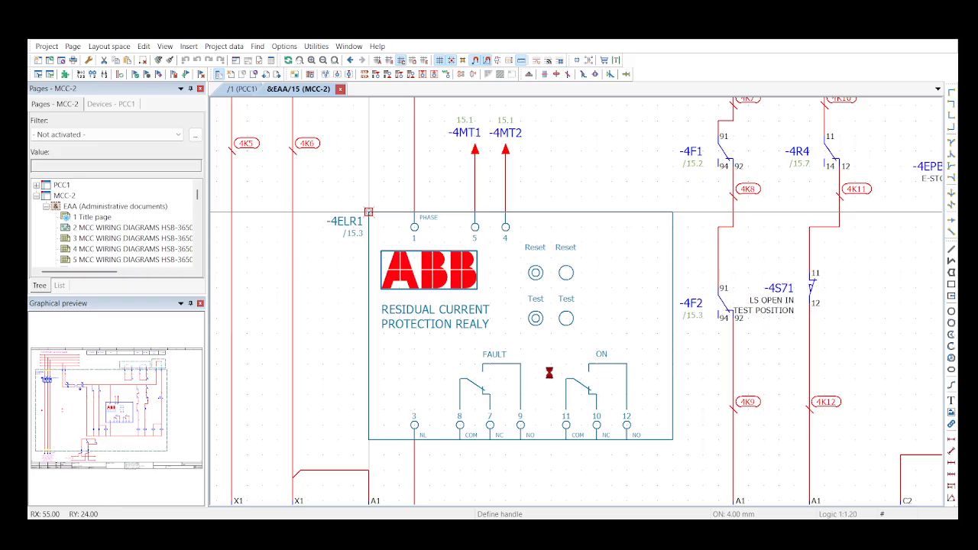
Open page 2 INCOMING POWER SUPPLY of the PCC1 project.
{"action": "scroll", "coordinate": [600, 298], "scroll_direction": "down", "scroll_amount": 3}
{"action": "scroll", "coordinate": [600, 294], "scroll_direction": "down", "scroll_amount": 3}
{"action": "scroll", "coordinate": [599, 294], "scroll_direction": "up", "scroll_amount": 2}
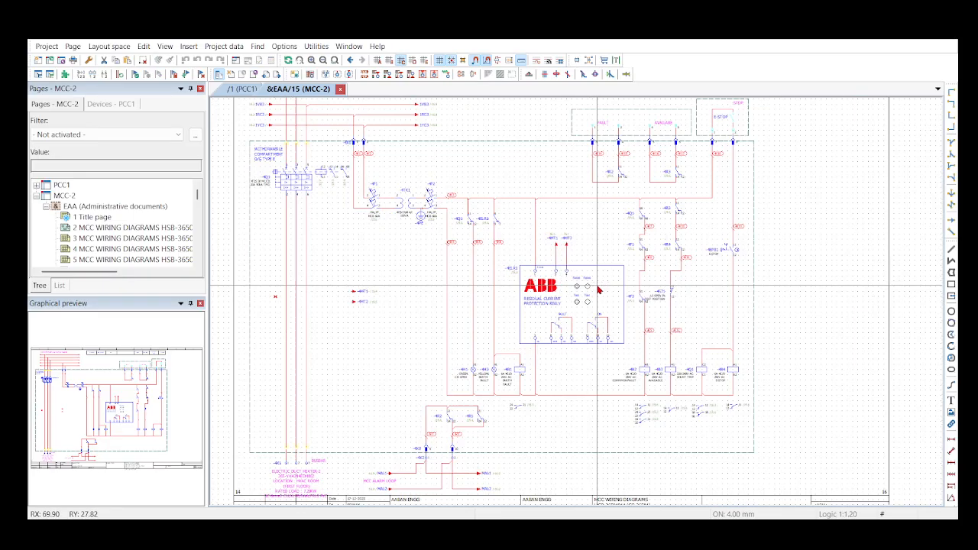
{"action": "left_click", "coordinate": [35, 187]}
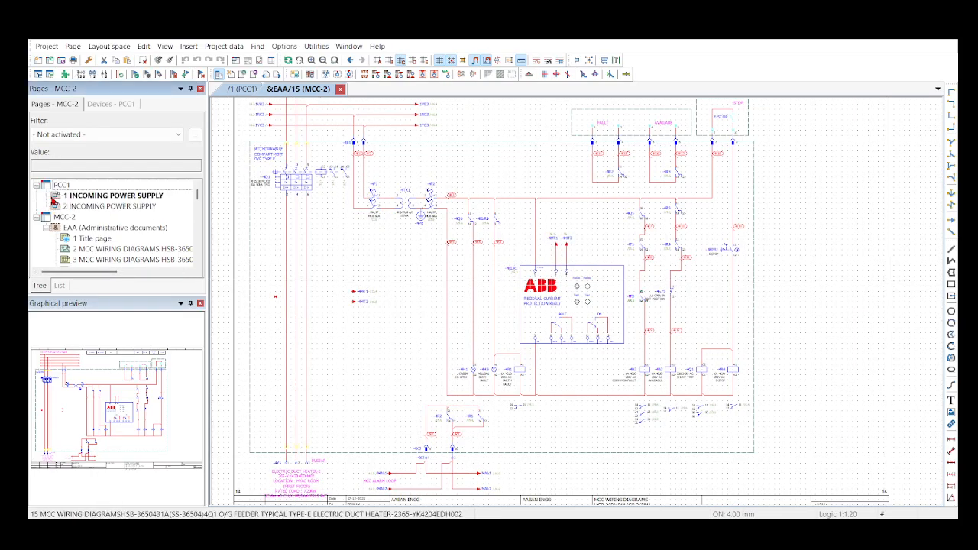
{"action": "left_click", "coordinate": [115, 206]}
{"action": "scroll", "coordinate": [583, 218], "scroll_direction": "up", "scroll_amount": 1}
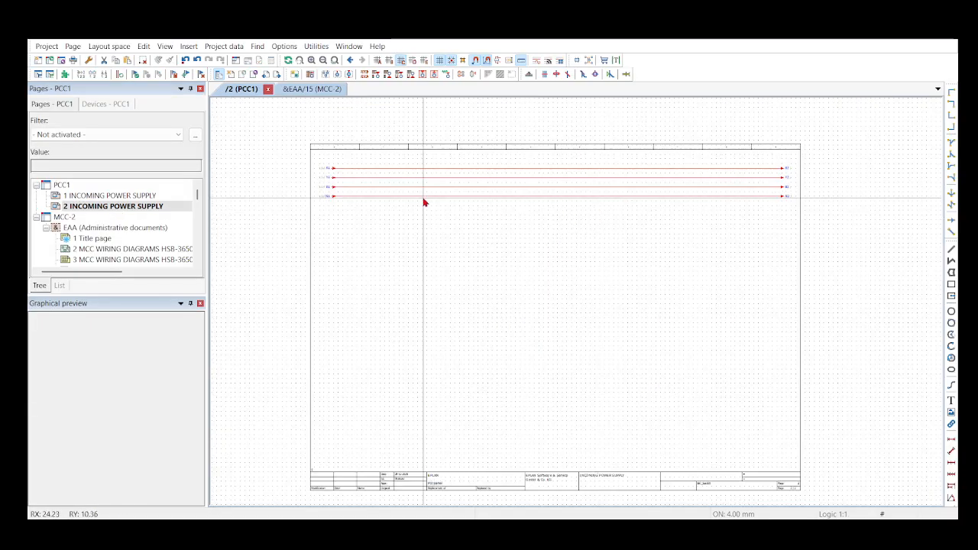
{"action": "scroll", "coordinate": [525, 227], "scroll_direction": "down", "scroll_amount": 2}
{"action": "scroll", "coordinate": [525, 227], "scroll_direction": "up", "scroll_amount": 3}
{"action": "scroll", "coordinate": [504, 237], "scroll_direction": "down", "scroll_amount": 2}
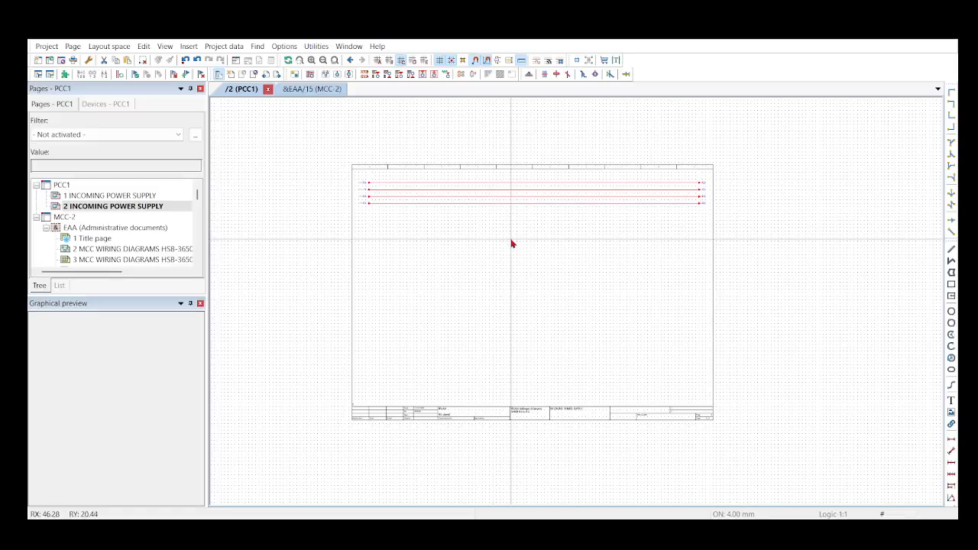
{"action": "scroll", "coordinate": [512, 243], "scroll_direction": "up", "scroll_amount": 1}
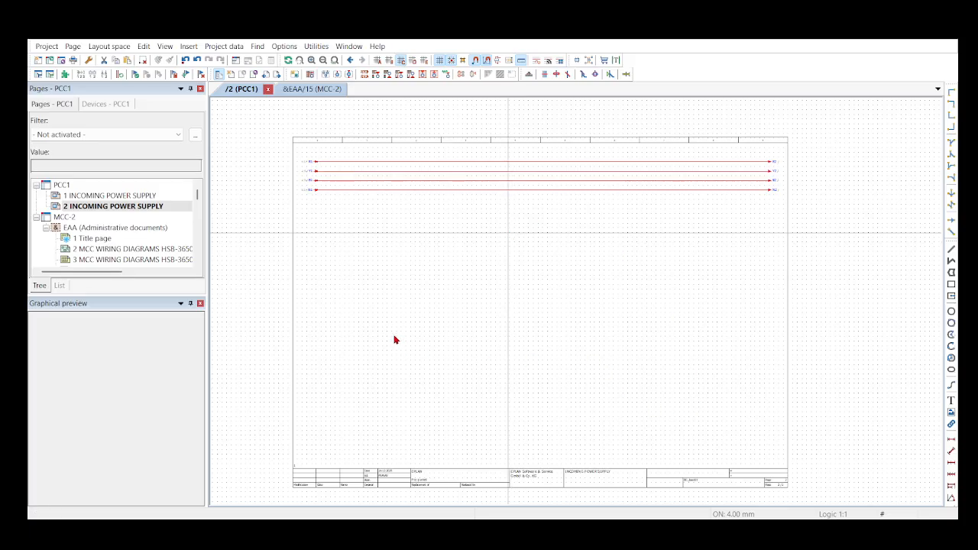
Insert the RESIDUAL CURRENT PROTECTION RELAY window macro below the supply lines at about RX 32, RY 23.
{"action": "key", "text": "m"}
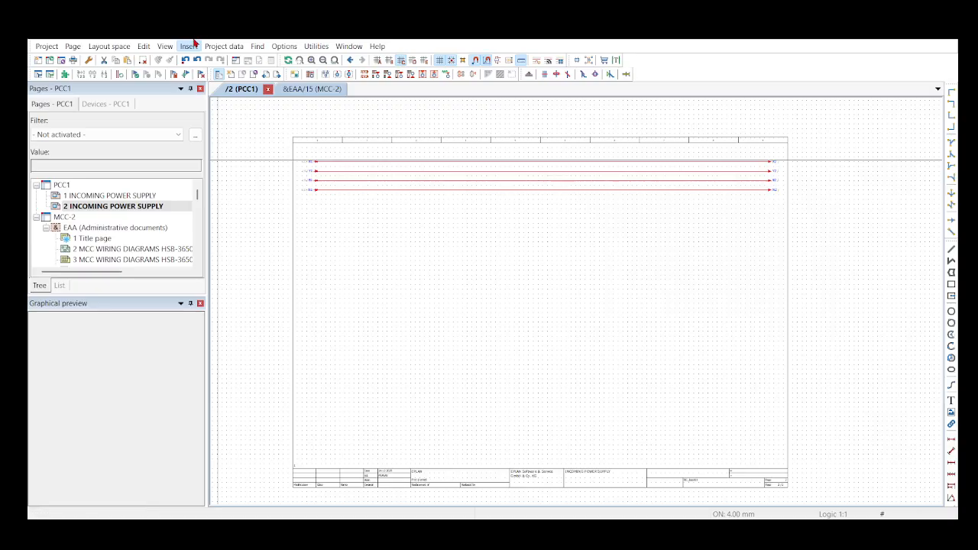
{"action": "left_click", "coordinate": [218, 75]}
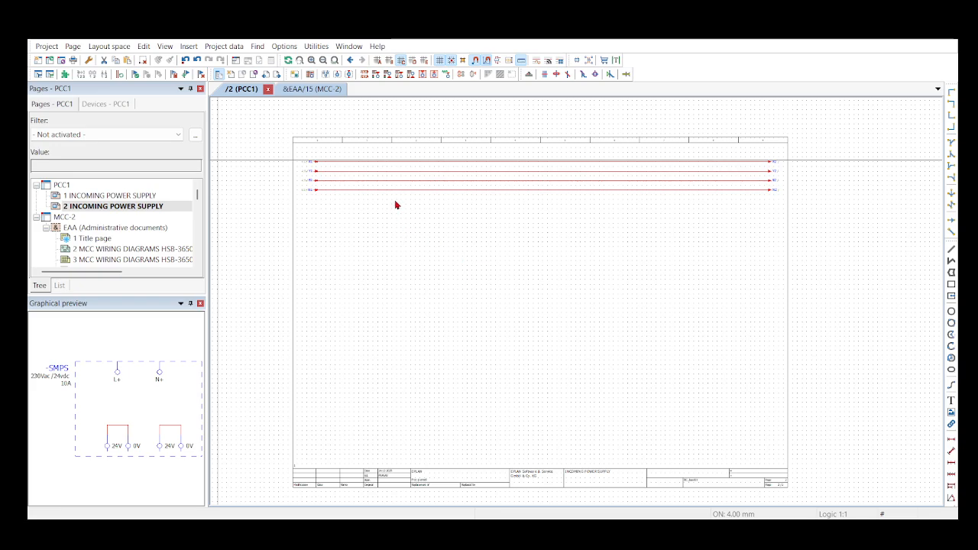
{"action": "left_click", "coordinate": [435, 182]}
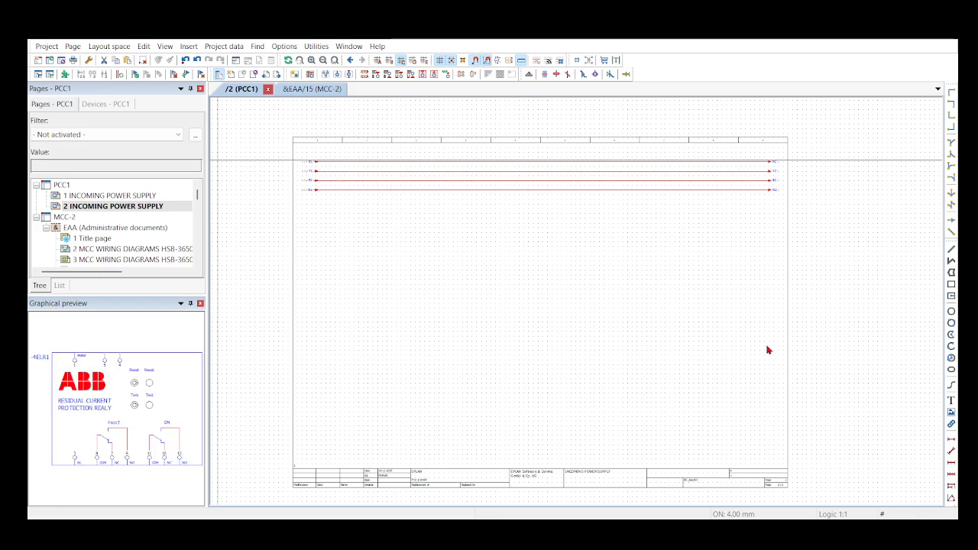
{"action": "scroll", "coordinate": [446, 225], "scroll_direction": "up", "scroll_amount": 2}
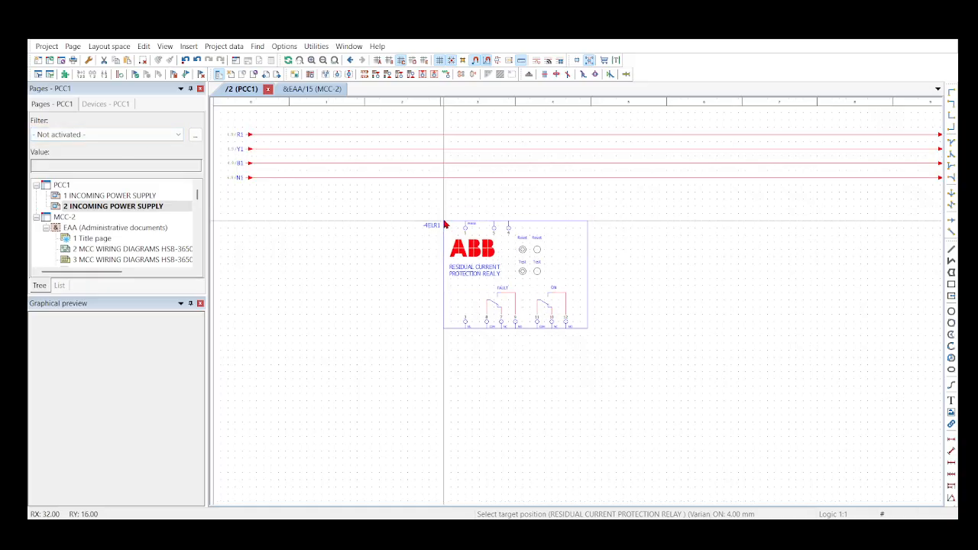
{"action": "scroll", "coordinate": [446, 224], "scroll_direction": "down", "scroll_amount": 3}
{"action": "scroll", "coordinate": [445, 229], "scroll_direction": "up", "scroll_amount": 3}
{"action": "scroll", "coordinate": [445, 235], "scroll_direction": "down", "scroll_amount": 1}
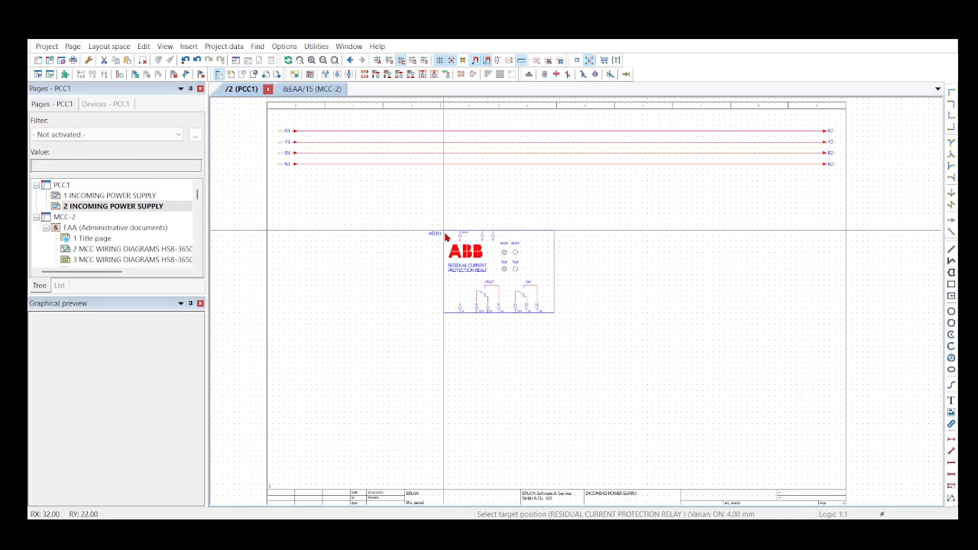
{"action": "scroll", "coordinate": [445, 238], "scroll_direction": "up", "scroll_amount": 1}
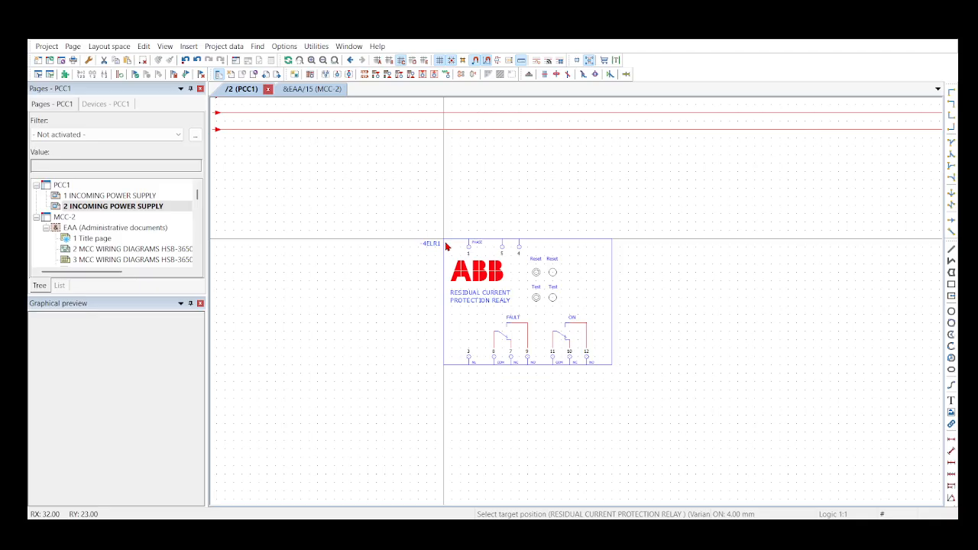
{"action": "left_click", "coordinate": [447, 246]}
{"action": "key", "text": "Escape"}
Undo the placement of the relay macro on page 2.
{"action": "scroll", "coordinate": [502, 206], "scroll_direction": "down", "scroll_amount": 4}
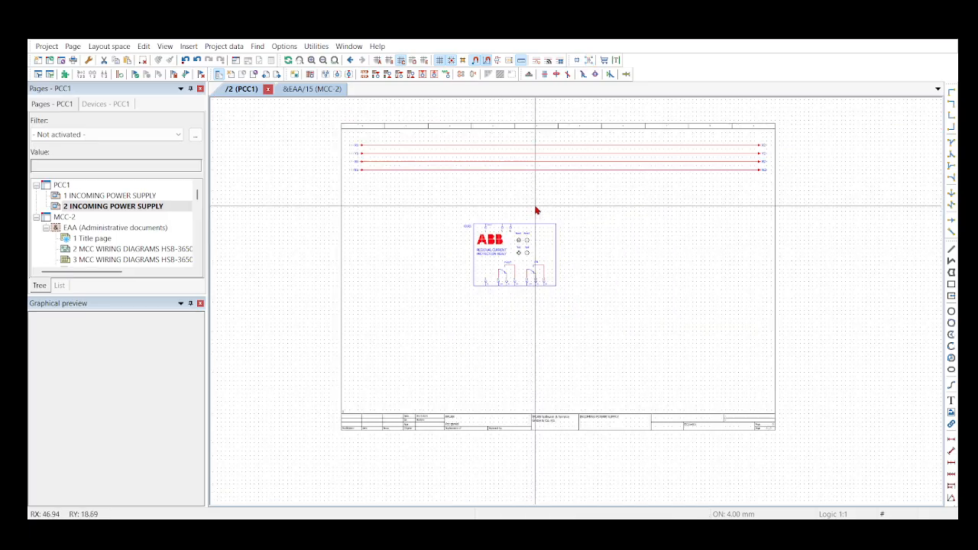
{"action": "scroll", "coordinate": [544, 216], "scroll_direction": "up", "scroll_amount": 1}
{"action": "scroll", "coordinate": [546, 217], "scroll_direction": "down", "scroll_amount": 2}
{"action": "scroll", "coordinate": [577, 187], "scroll_direction": "up", "scroll_amount": 4}
{"action": "scroll", "coordinate": [498, 243], "scroll_direction": "down", "scroll_amount": 2}
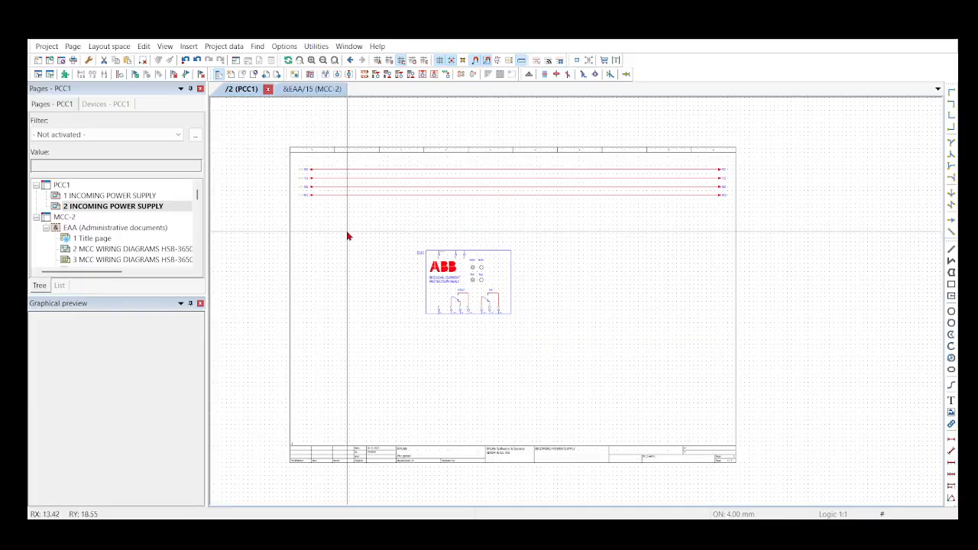
{"action": "key", "text": "ctrl+z"}
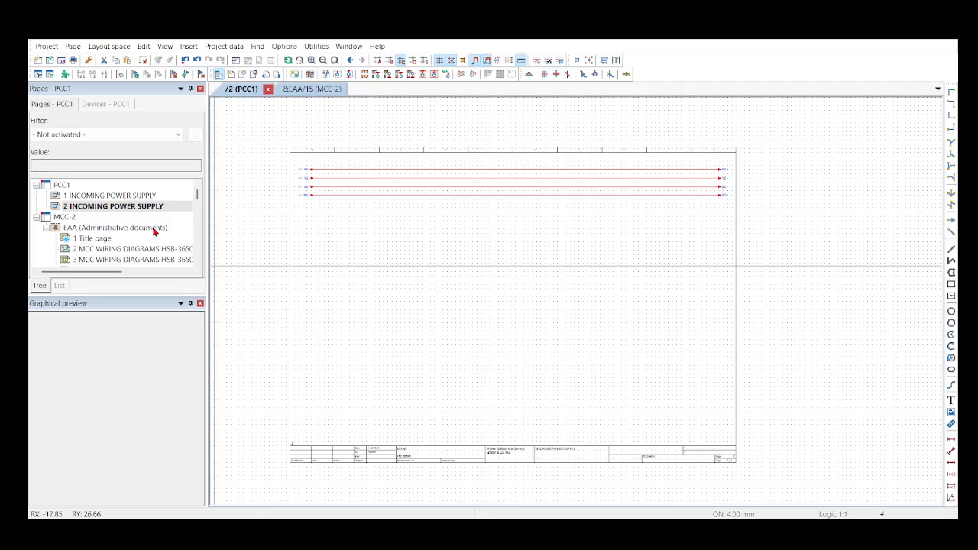
Look through the MCC-2 page list down to page 92 and back up to the PCC1 pages.
{"action": "left_click", "coordinate": [102, 196]}
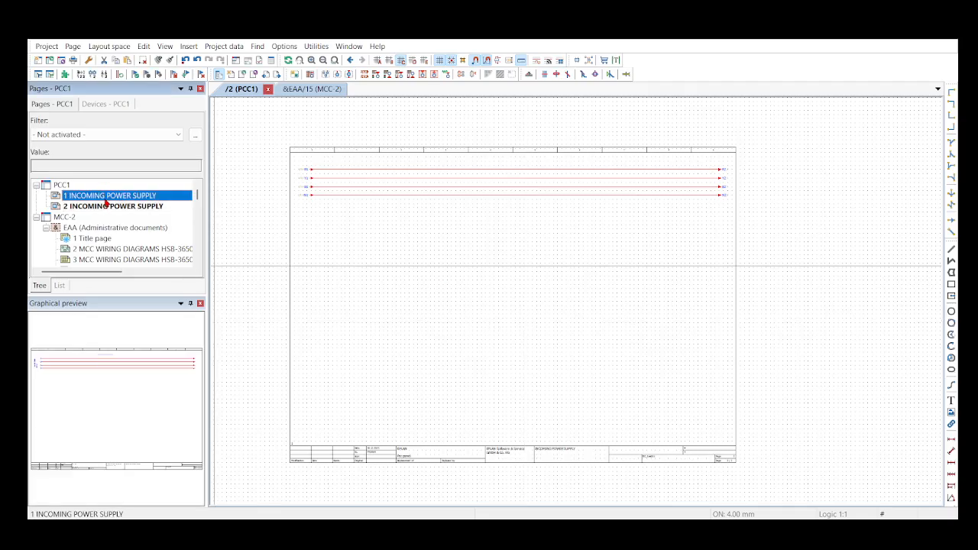
{"action": "scroll", "coordinate": [107, 246], "scroll_direction": "down", "scroll_amount": 7}
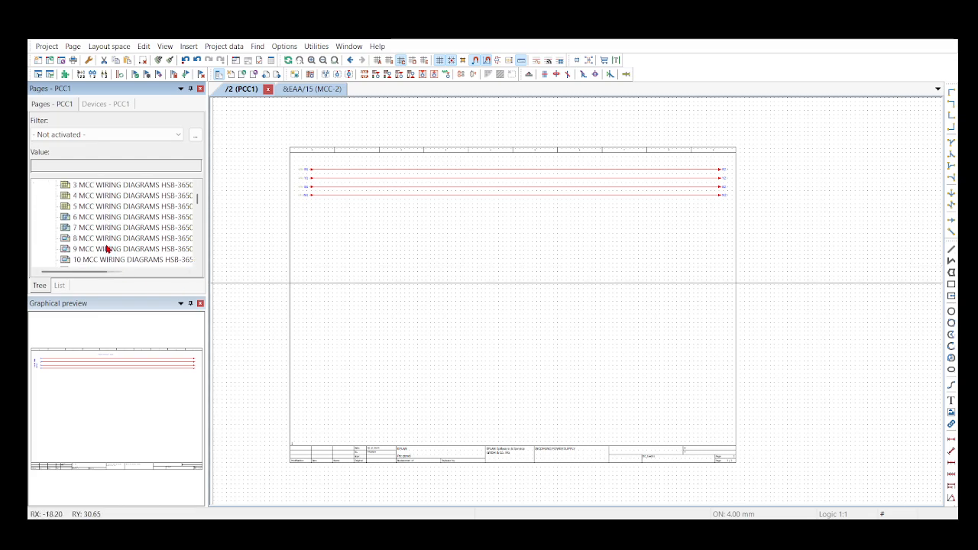
{"action": "scroll", "coordinate": [111, 243], "scroll_direction": "down", "scroll_amount": 20}
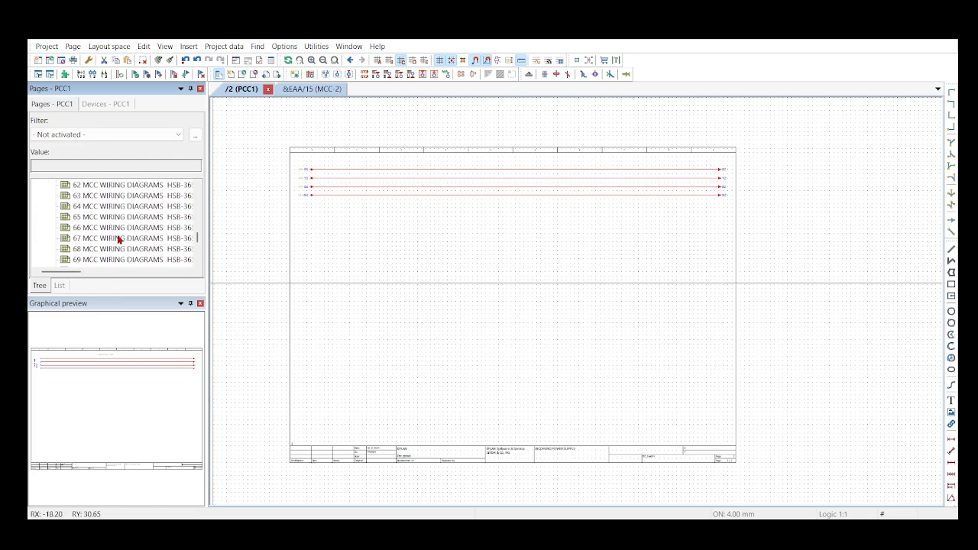
{"action": "scroll", "coordinate": [120, 239], "scroll_direction": "down", "scroll_amount": 2}
{"action": "left_click", "coordinate": [130, 260]}
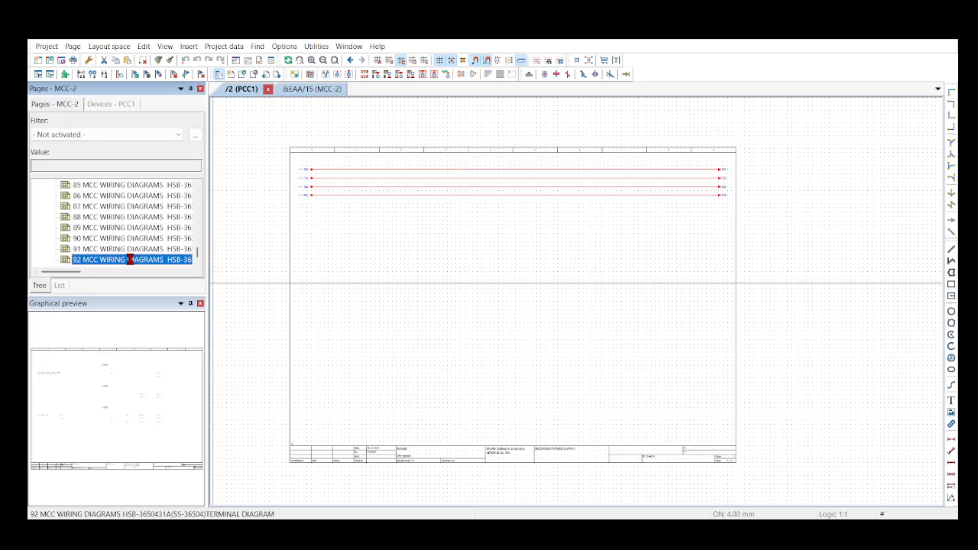
{"action": "scroll", "coordinate": [132, 259], "scroll_direction": "up", "scroll_amount": 4}
{"action": "scroll", "coordinate": [130, 258], "scroll_direction": "up", "scroll_amount": 16}
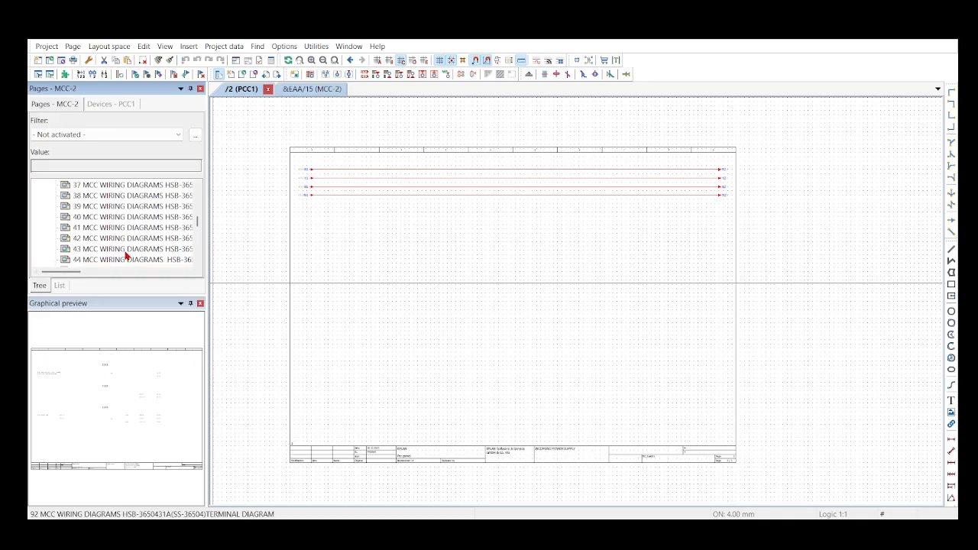
{"action": "scroll", "coordinate": [123, 248], "scroll_direction": "up", "scroll_amount": 9}
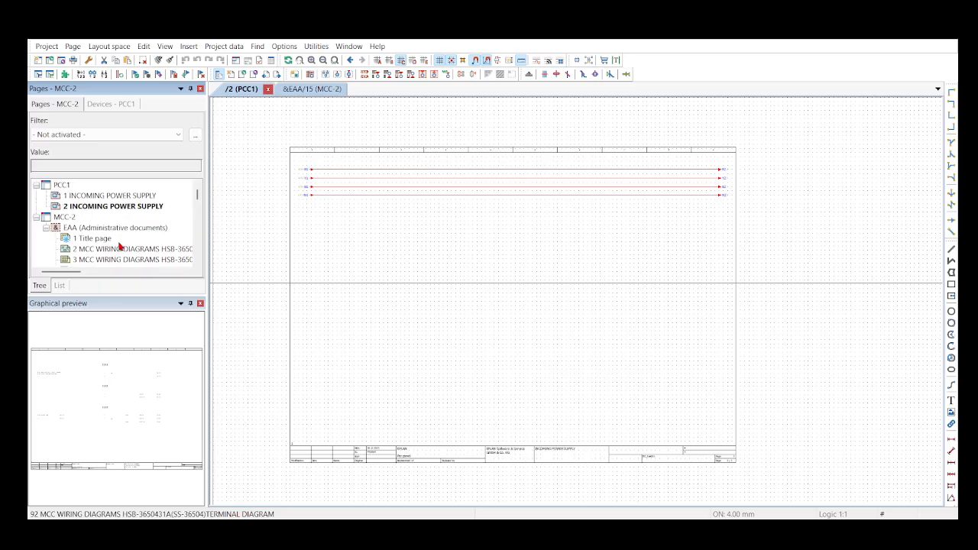
Select pages 1 and 2 of PCC1 together and open the page macro settings for them.
{"action": "left_click", "coordinate": [87, 197]}
{"action": "left_click", "coordinate": [98, 207], "text": "shift"}
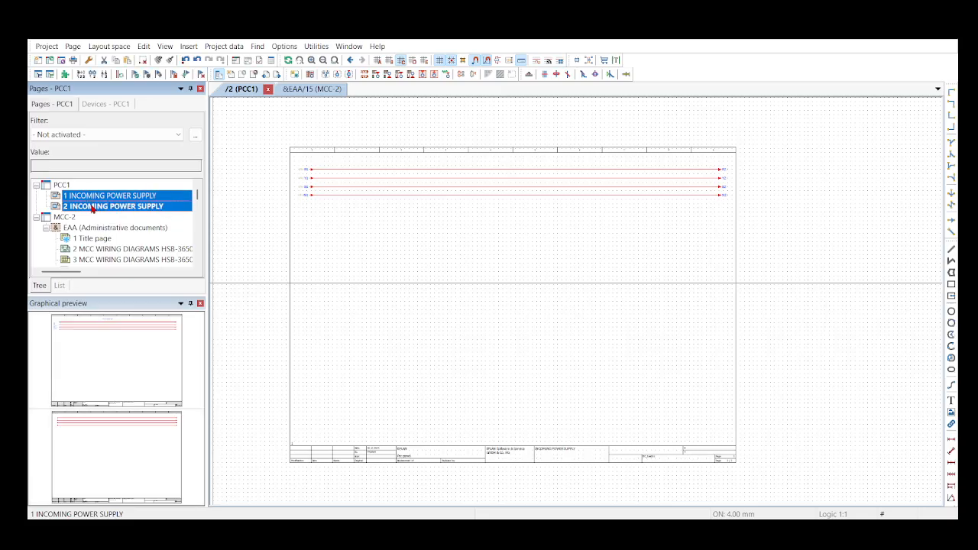
{"action": "left_click", "coordinate": [162, 350]}
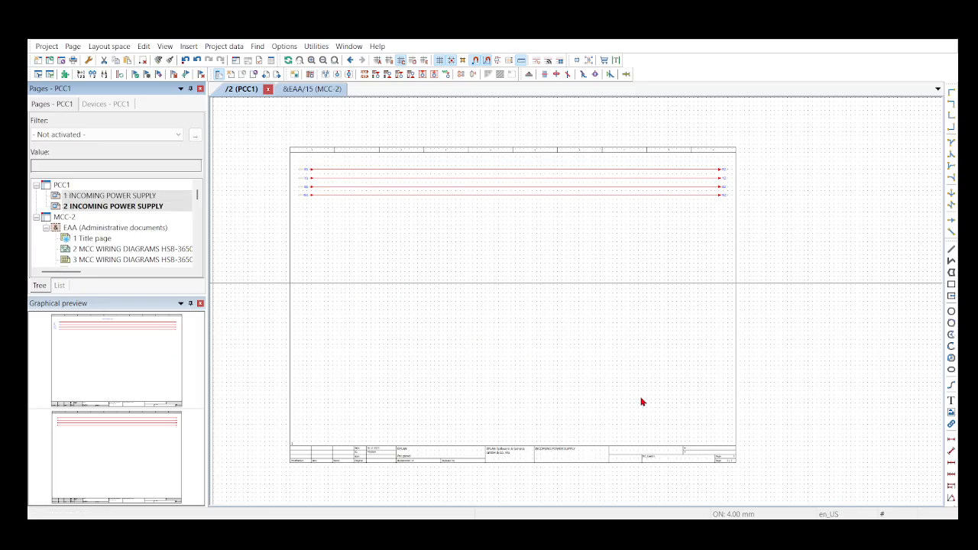
{"action": "left_click", "coordinate": [695, 402]}
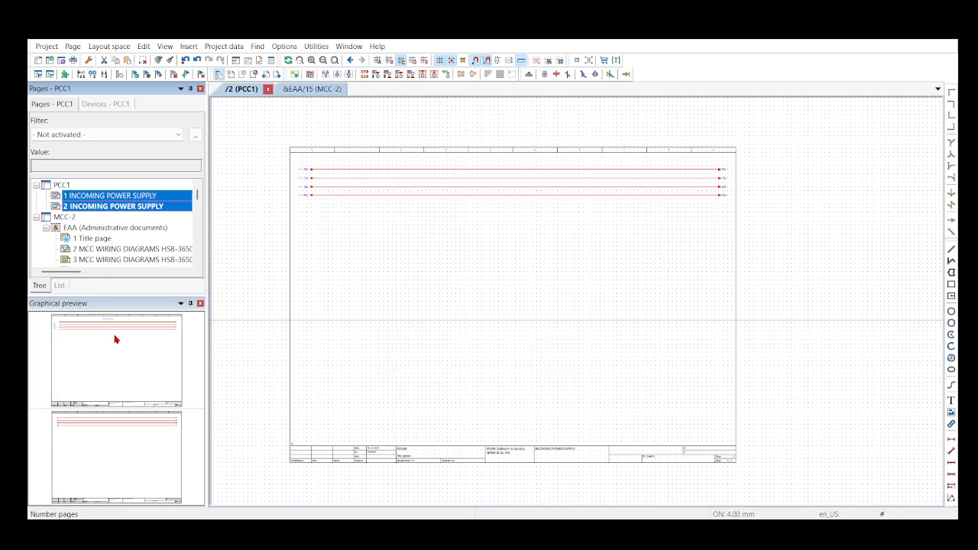
Save pages 1 and 2 of PCC1 together as a page macro.
{"action": "left_click", "coordinate": [139, 350]}
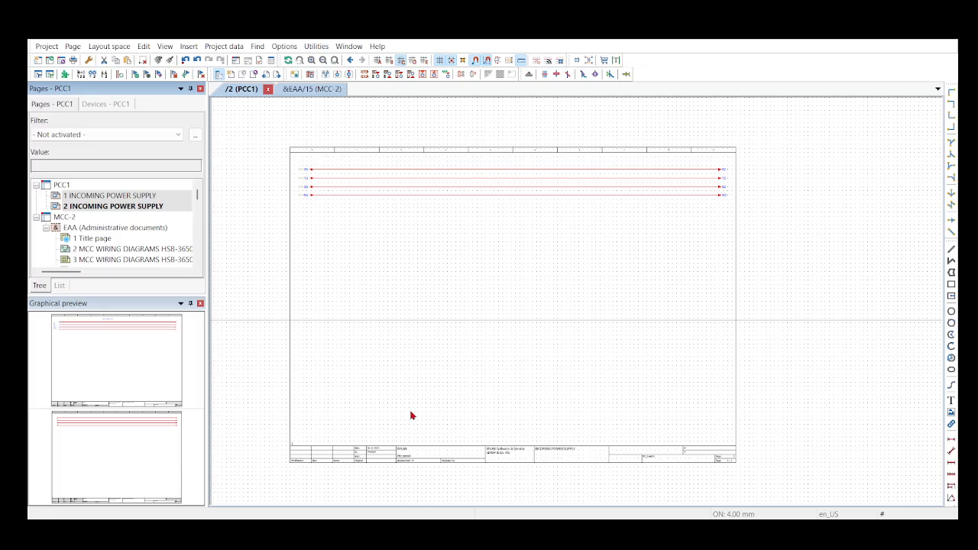
{"action": "key", "text": "Insert"}
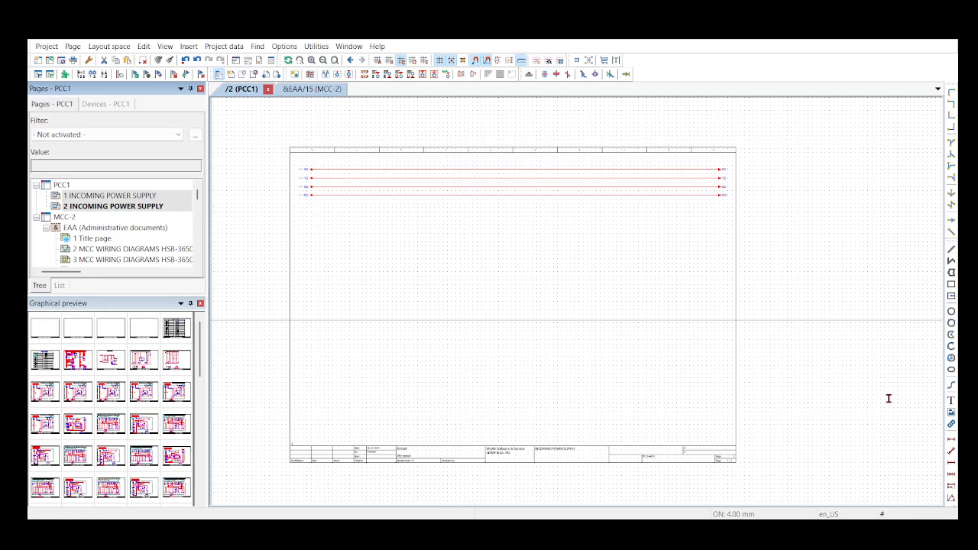
{"action": "left_click", "coordinate": [724, 406]}
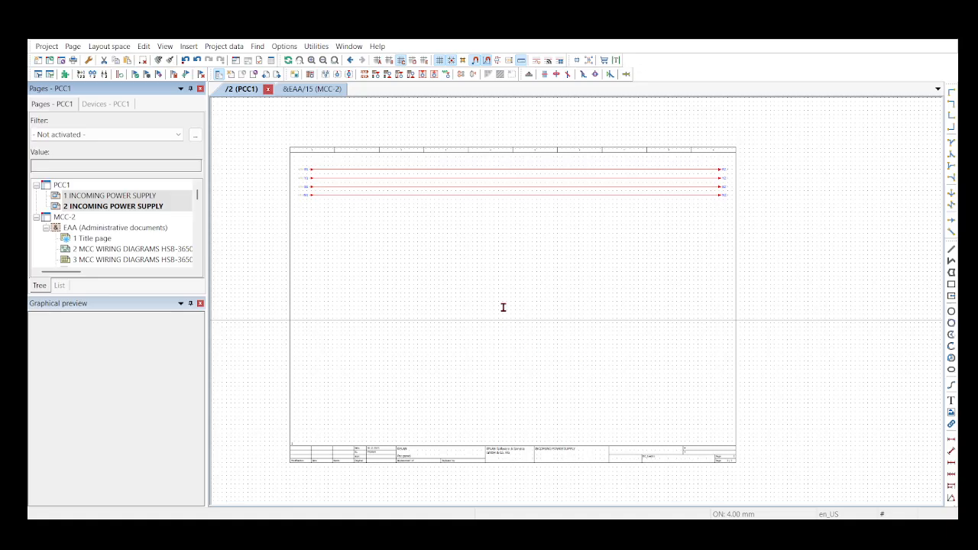
{"action": "left_click", "coordinate": [622, 395]}
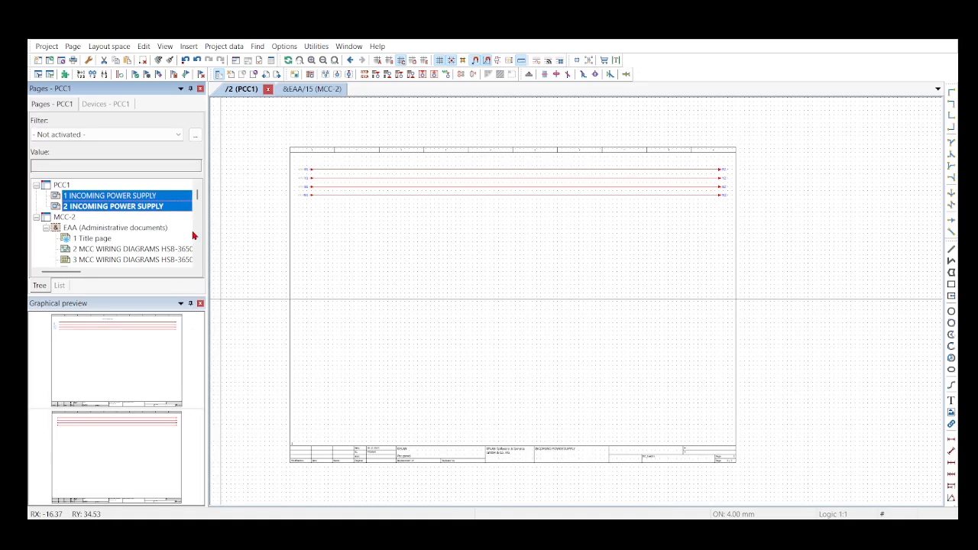
Insert the saved page macro into MCC-2 after page 92, as pages 93 and 94 INCOMING POWER SUPPLY.
{"action": "scroll", "coordinate": [370, 234], "scroll_direction": "down", "scroll_amount": 1}
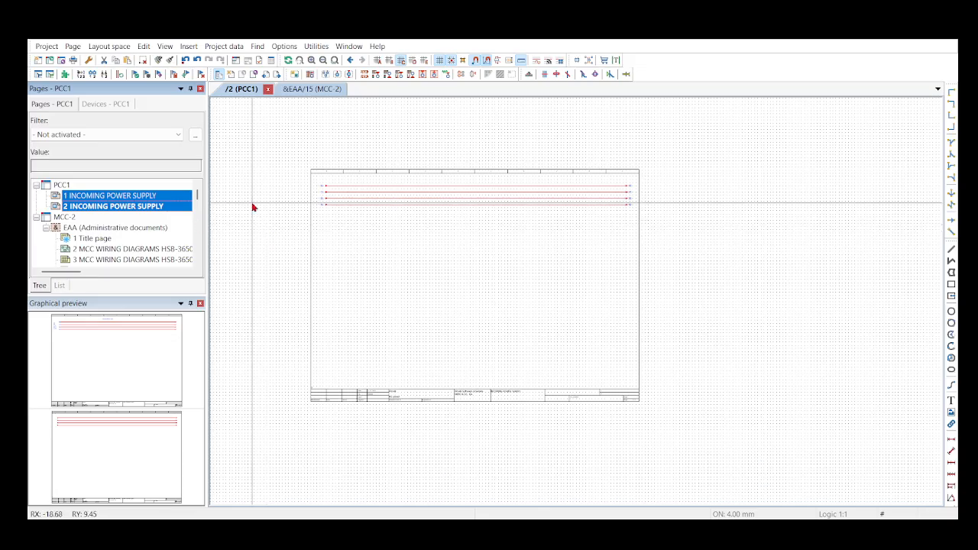
{"action": "scroll", "coordinate": [146, 221], "scroll_direction": "down", "scroll_amount": 5}
{"action": "scroll", "coordinate": [146, 236], "scroll_direction": "down", "scroll_amount": 17}
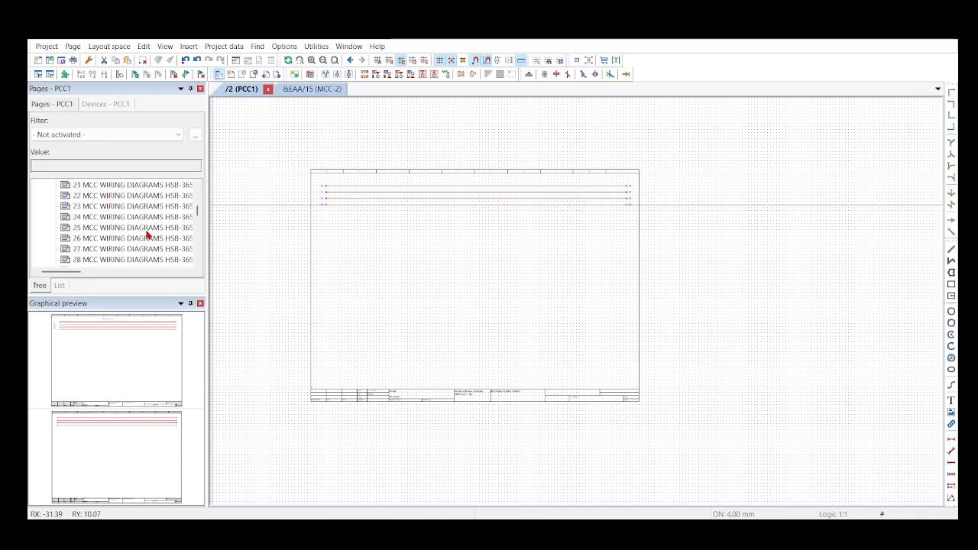
{"action": "scroll", "coordinate": [150, 234], "scroll_direction": "down", "scroll_amount": 8}
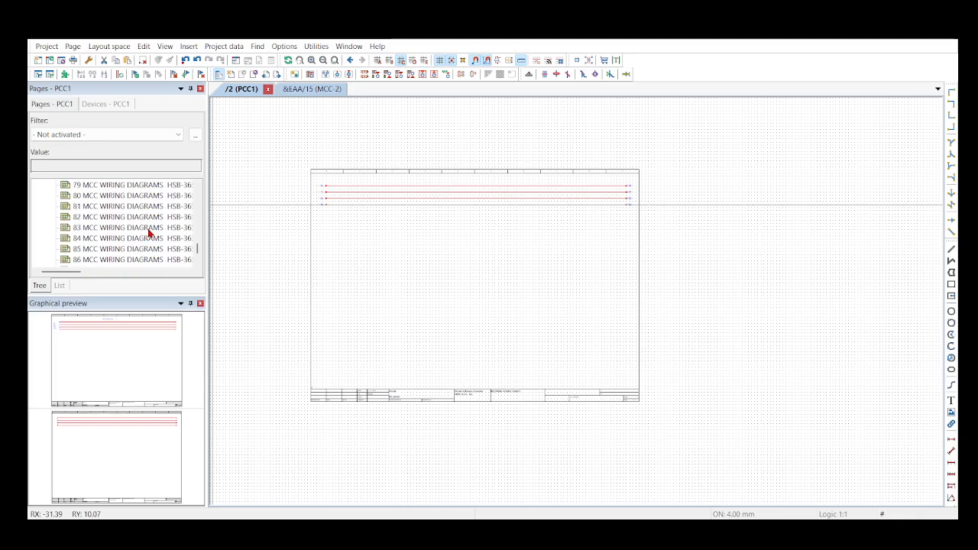
{"action": "left_click", "coordinate": [150, 260]}
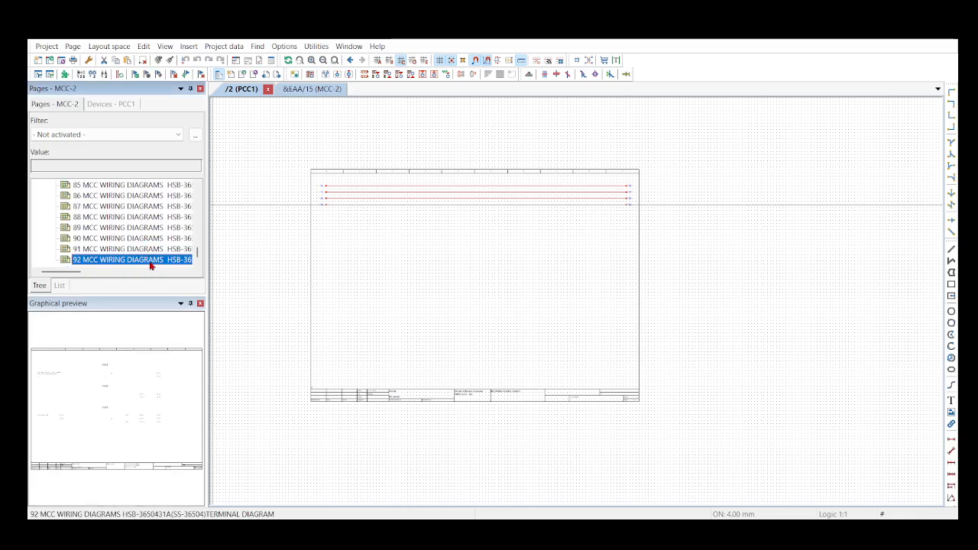
{"action": "left_click", "coordinate": [213, 398]}
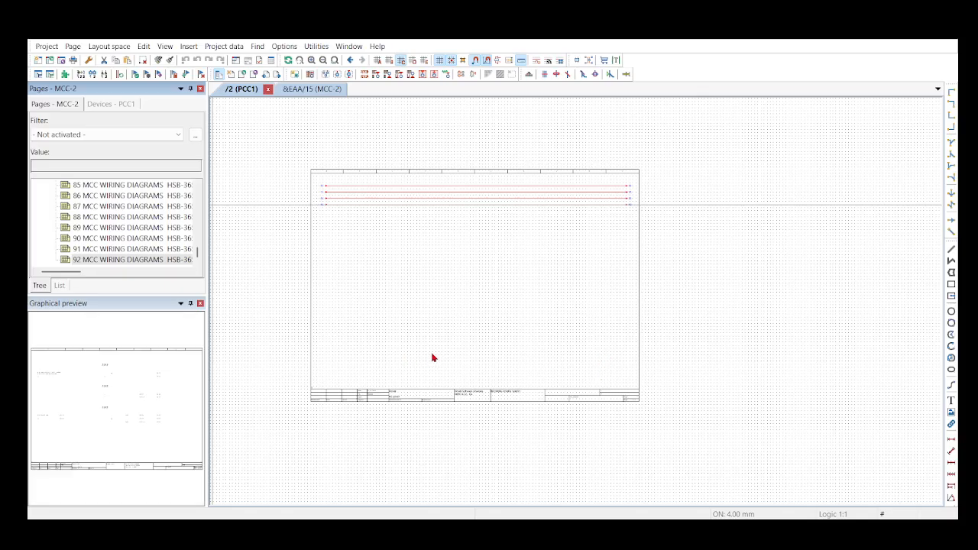
View the inserted INCOMING POWER SUPPLY pages 93 and 94 of MCC-2, opening page 94 in the editor.
{"action": "scroll", "coordinate": [102, 258], "scroll_direction": "down", "scroll_amount": 1}
{"action": "left_click", "coordinate": [102, 251]}
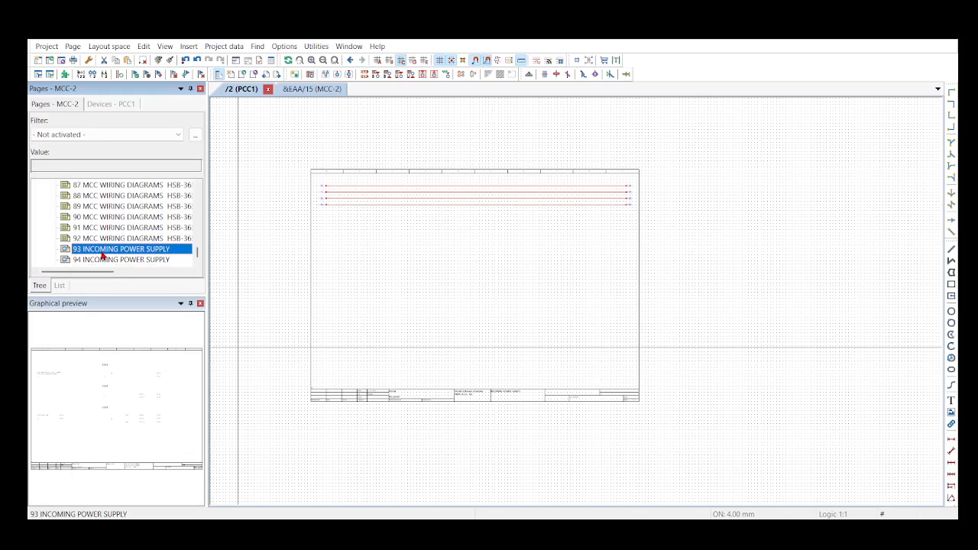
{"action": "left_click", "coordinate": [108, 260]}
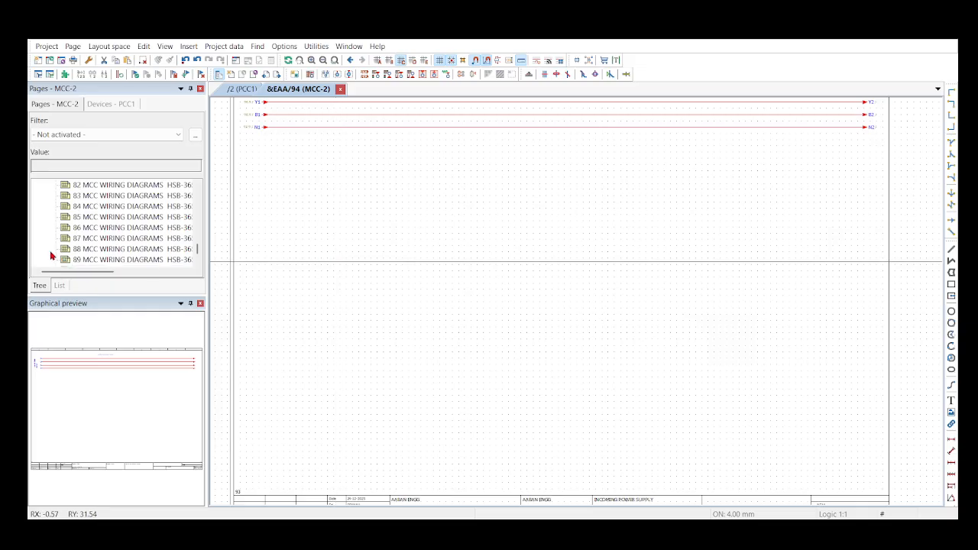
Collapse the PCC1 and MCC-2 projects in the page tree.
{"action": "scroll", "coordinate": [81, 245], "scroll_direction": "up", "scroll_amount": 12}
{"action": "scroll", "coordinate": [80, 245], "scroll_direction": "up", "scroll_amount": 12}
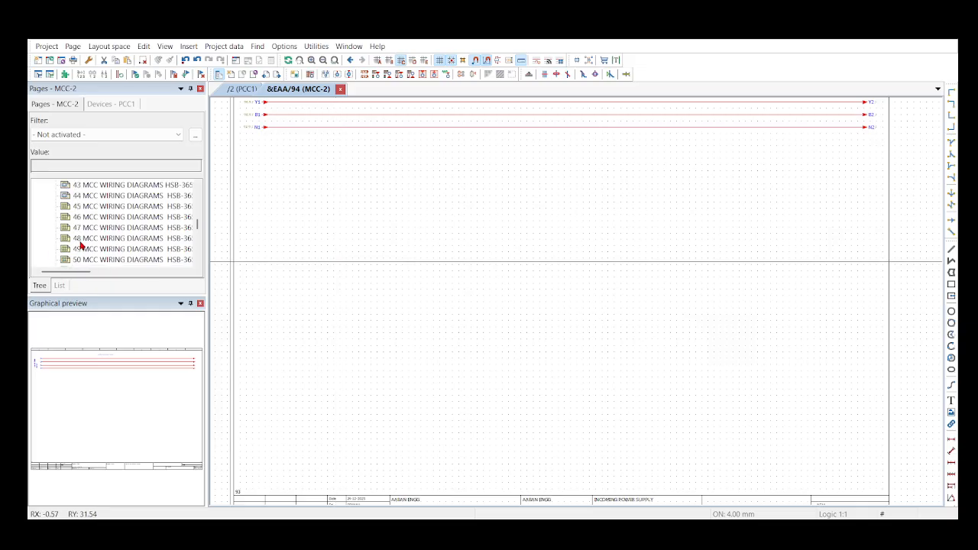
{"action": "scroll", "coordinate": [79, 239], "scroll_direction": "up", "scroll_amount": 6}
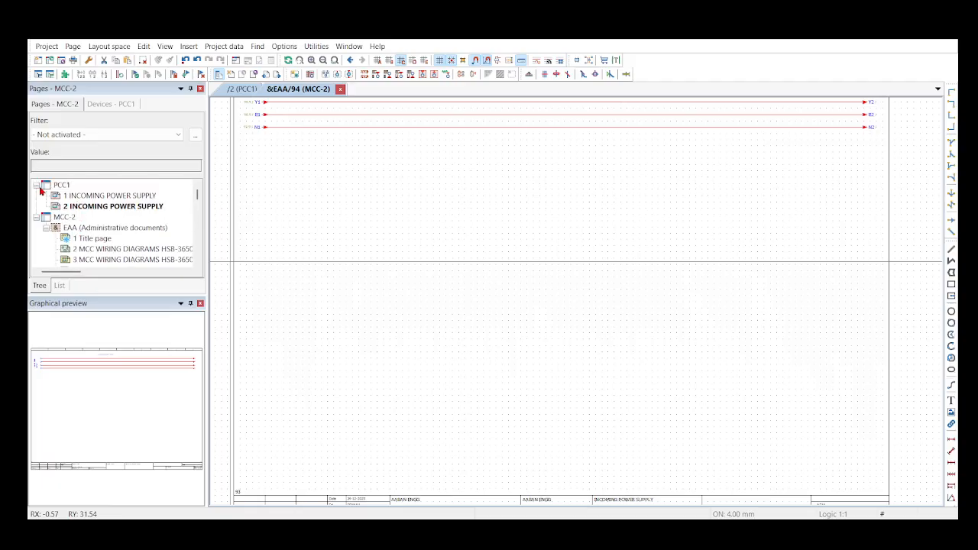
{"action": "left_click", "coordinate": [36, 185]}
{"action": "left_click", "coordinate": [36, 195]}
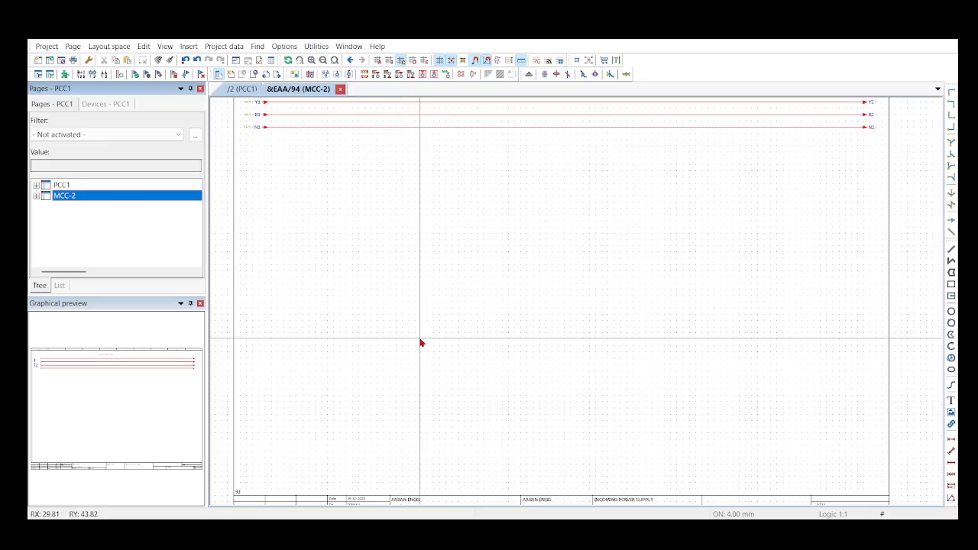